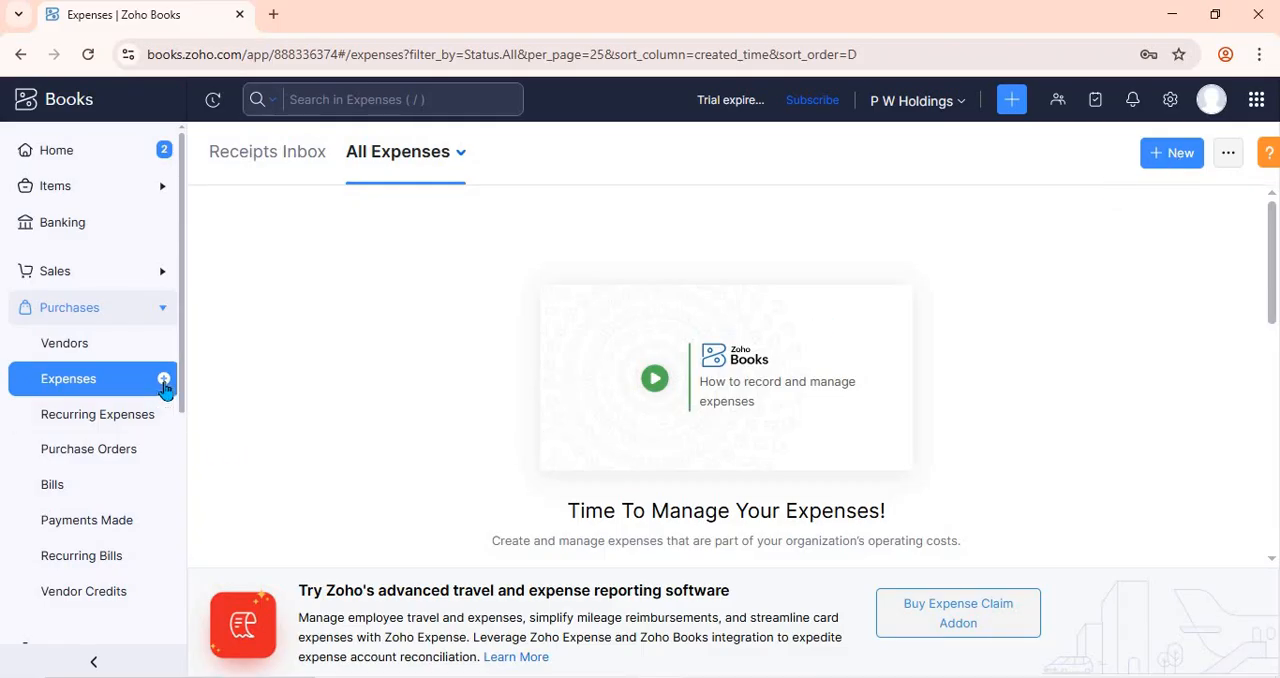
- Start a new expense and set its expense account to Meals and Entertainment
left_click(164, 379)
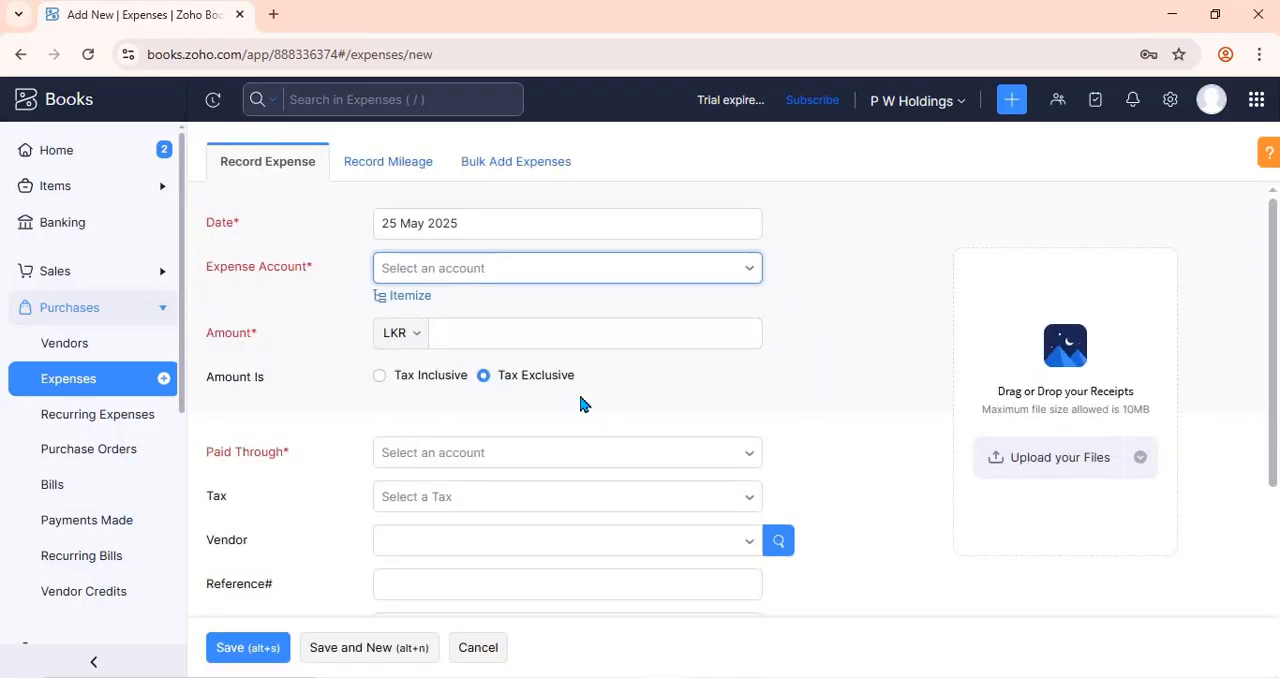
left_click(502, 225)
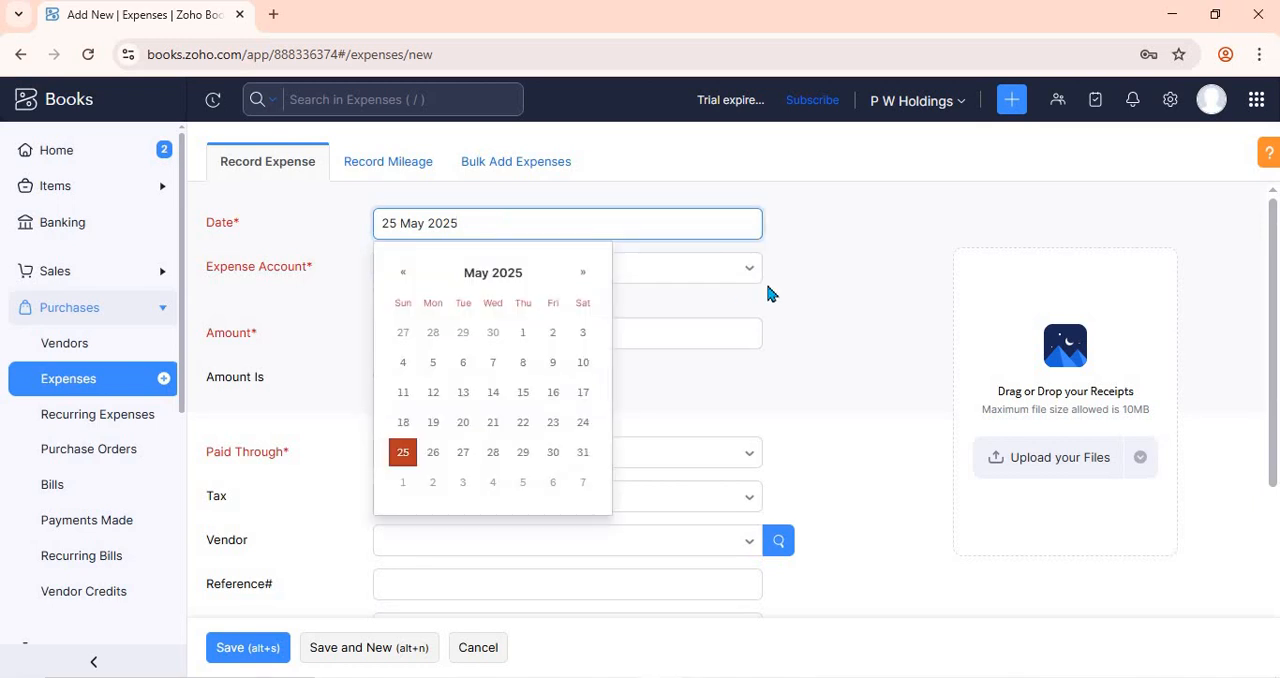
left_click(818, 297)
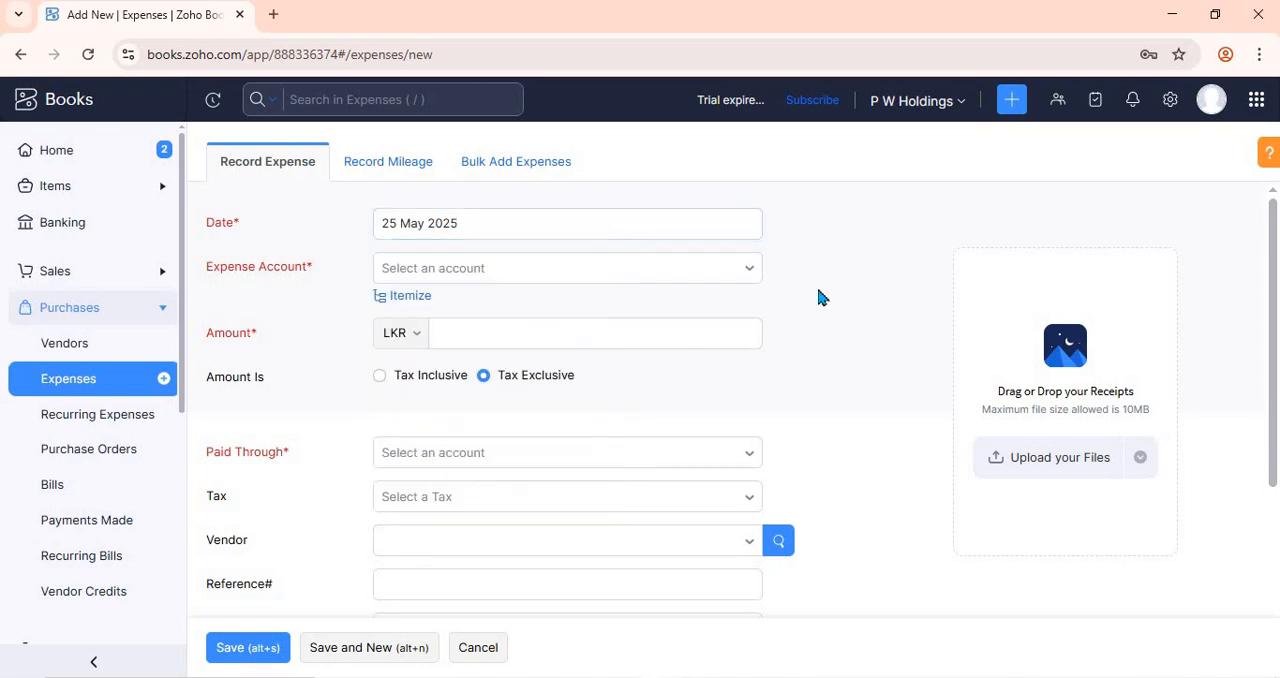
left_click(736, 270)
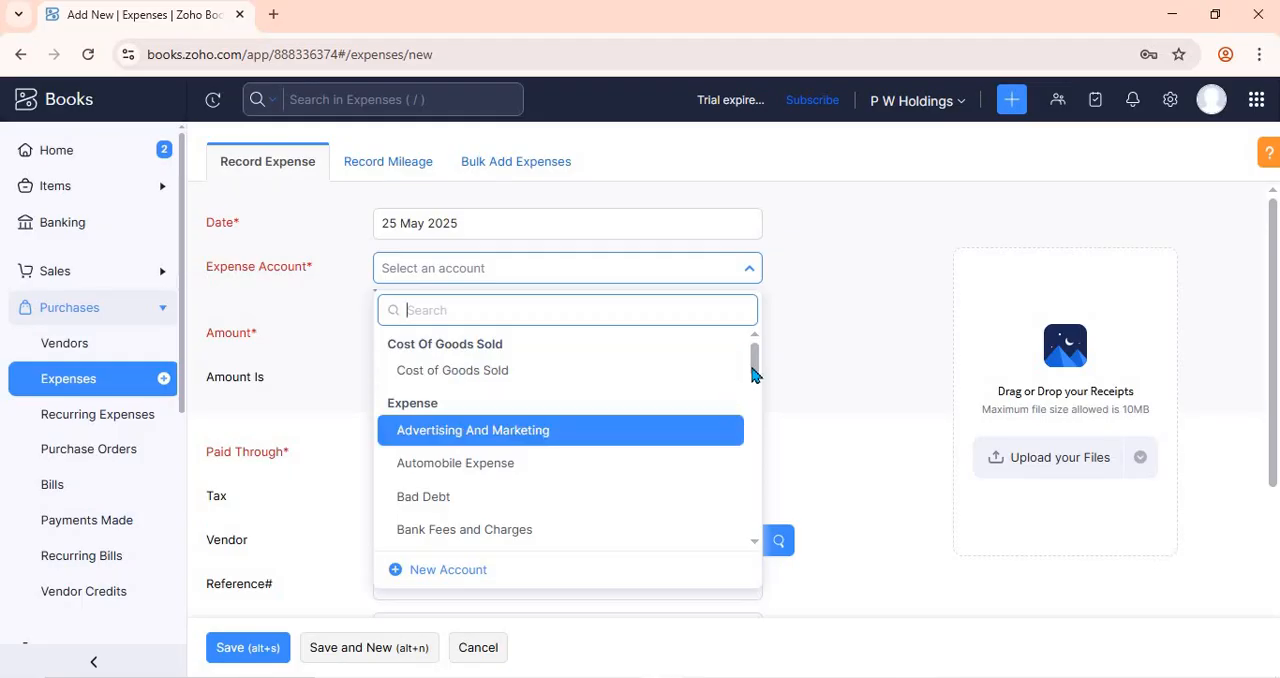
left_click_drag(752, 368, 757, 421)
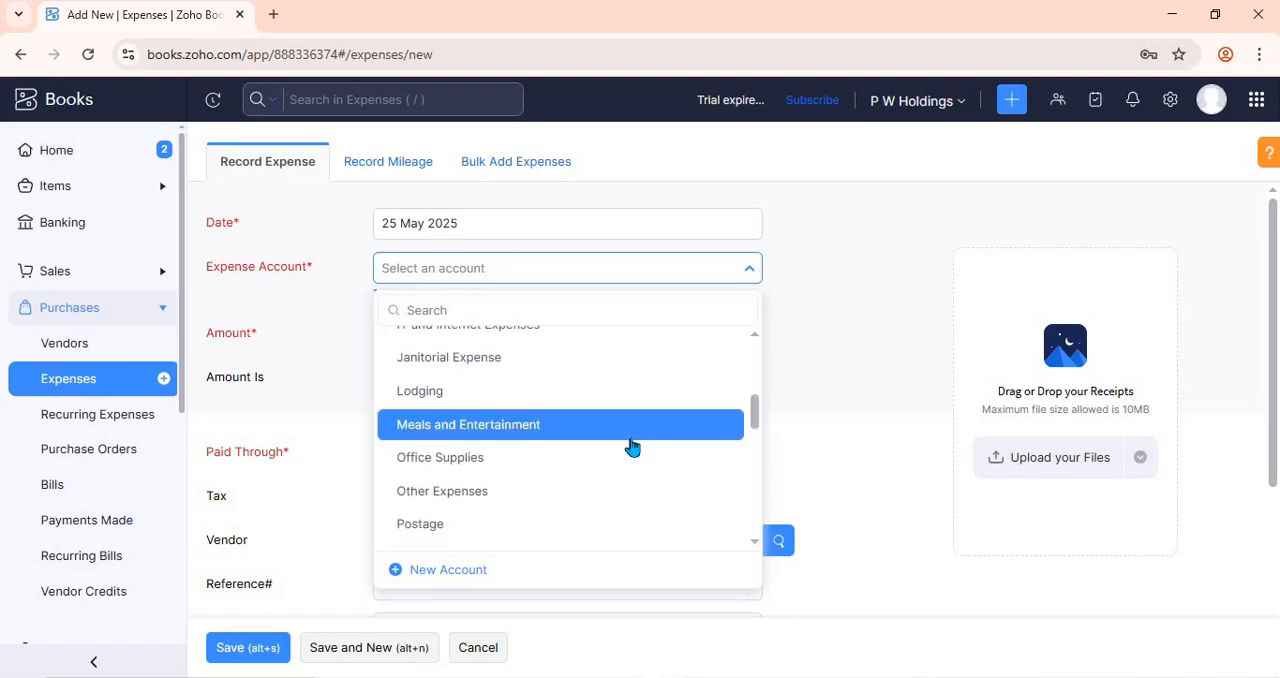
left_click(632, 447)
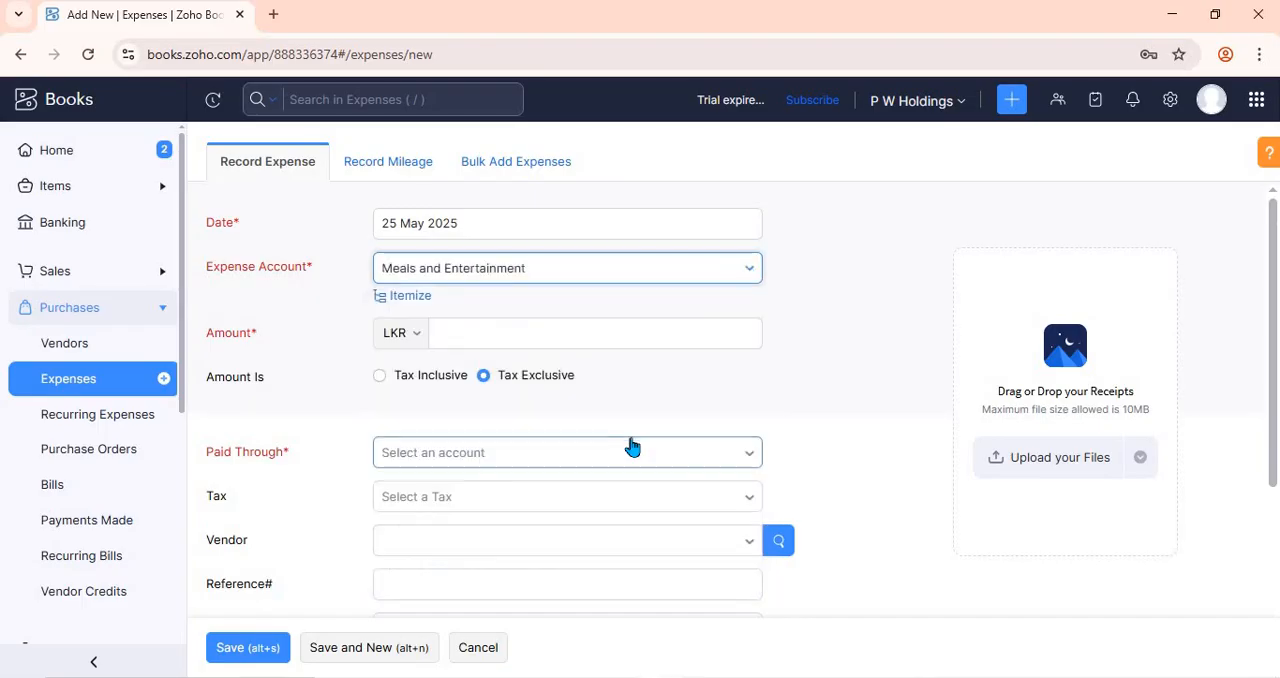
- Set the expense amount to 1000 LKR and record it as paid through Petty Cash
left_click(554, 333)
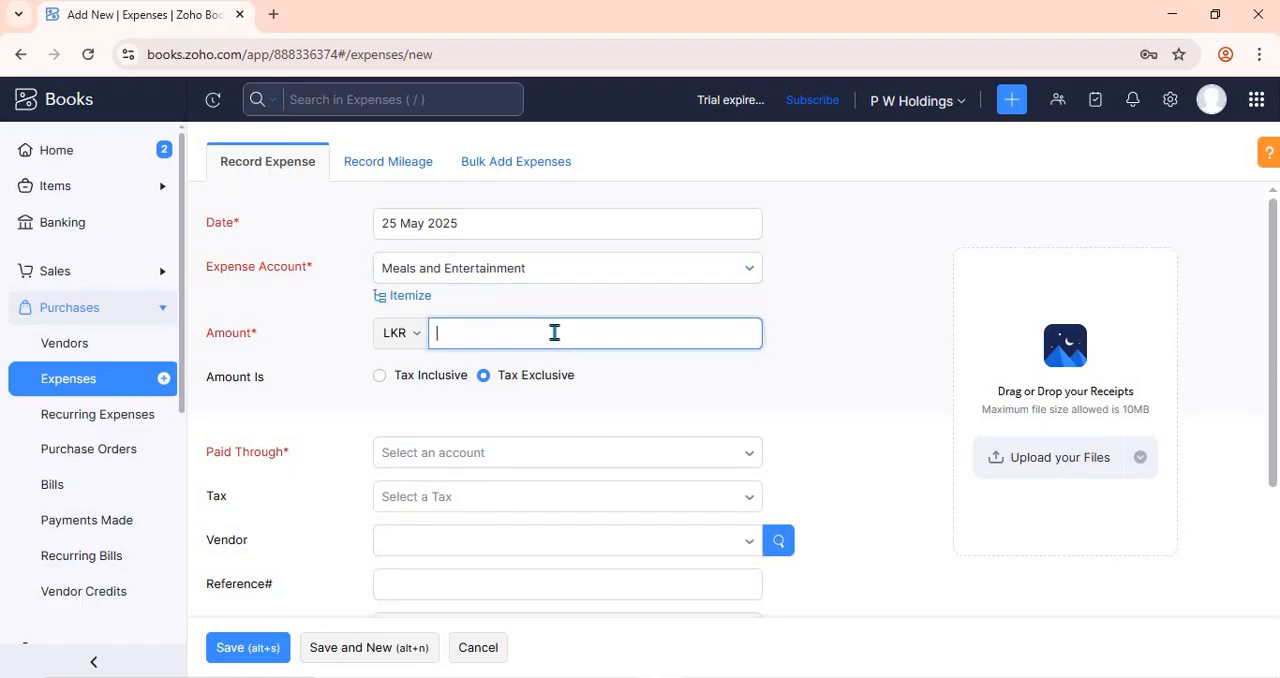
type("1000")
left_click(689, 375)
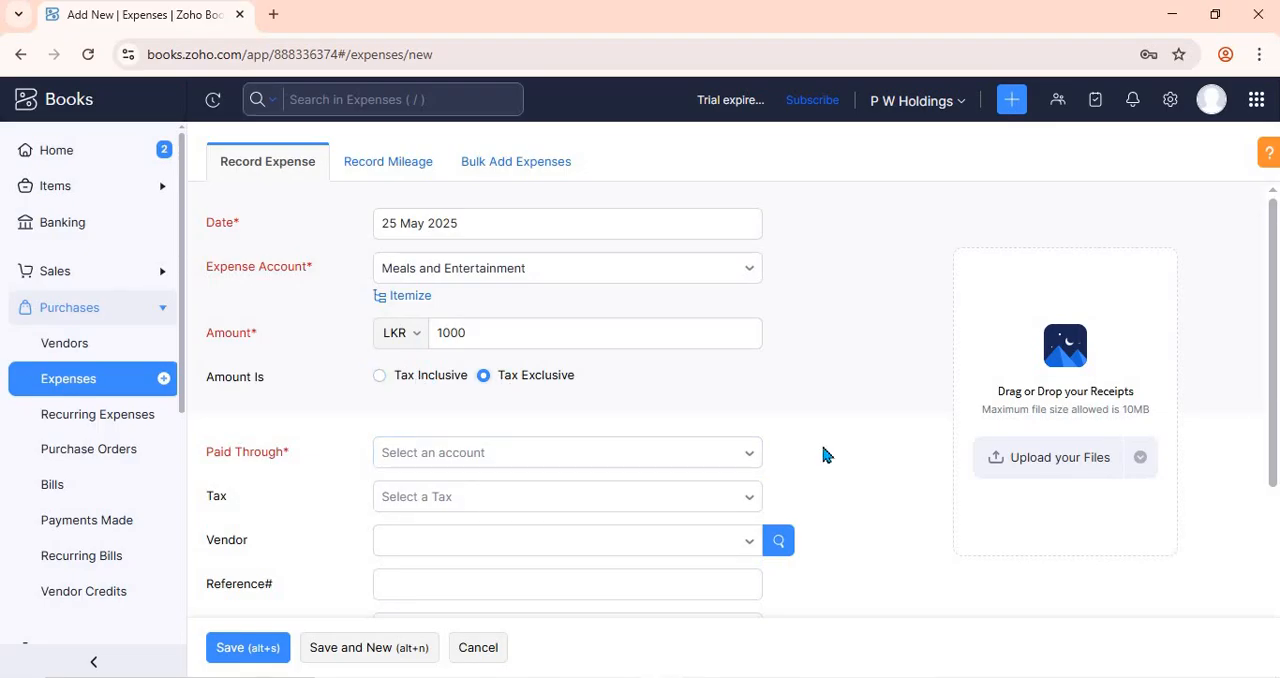
left_click(745, 463)
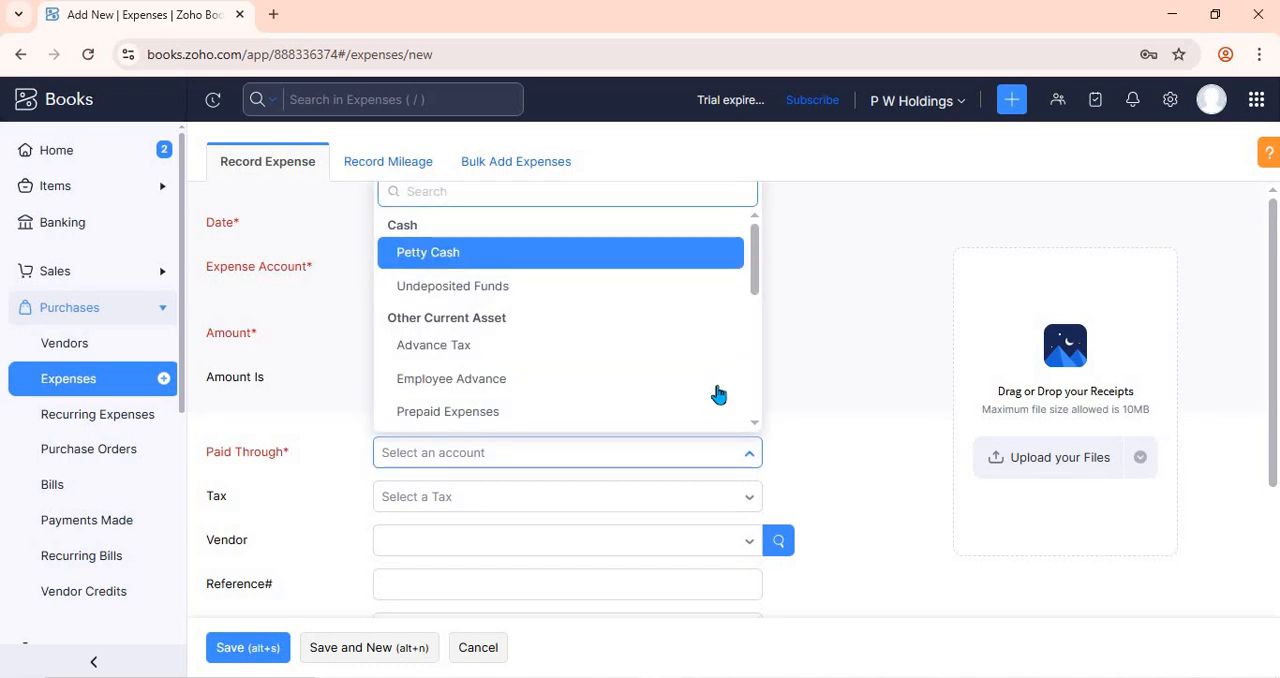
left_click(617, 258)
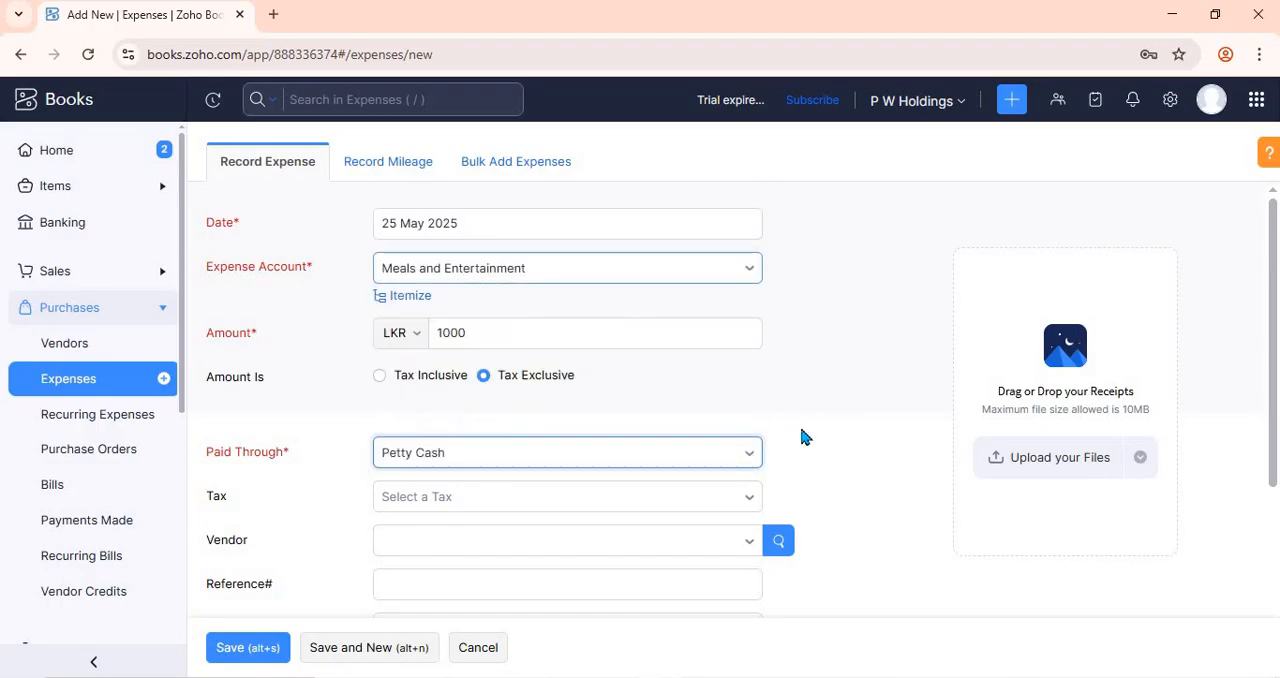
- Look over the optional tax, vendor, reference, notes and receipt upload fields of the expense form
left_click(735, 497)
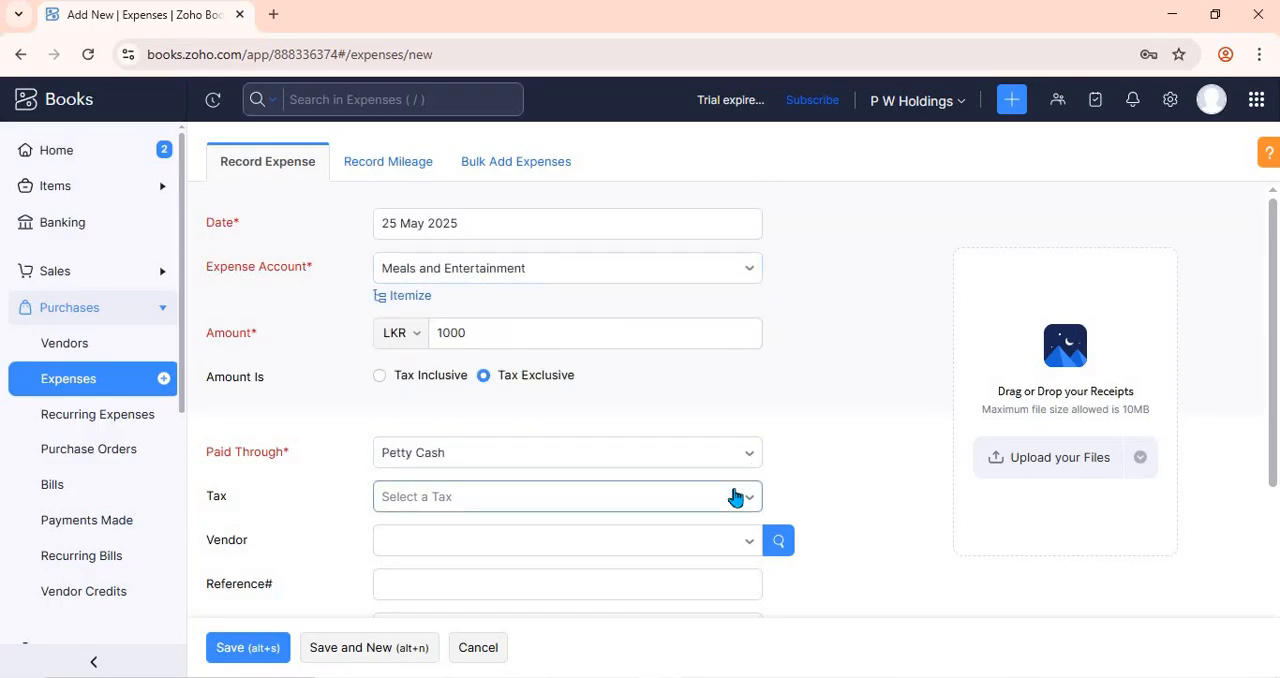
left_click(812, 472)
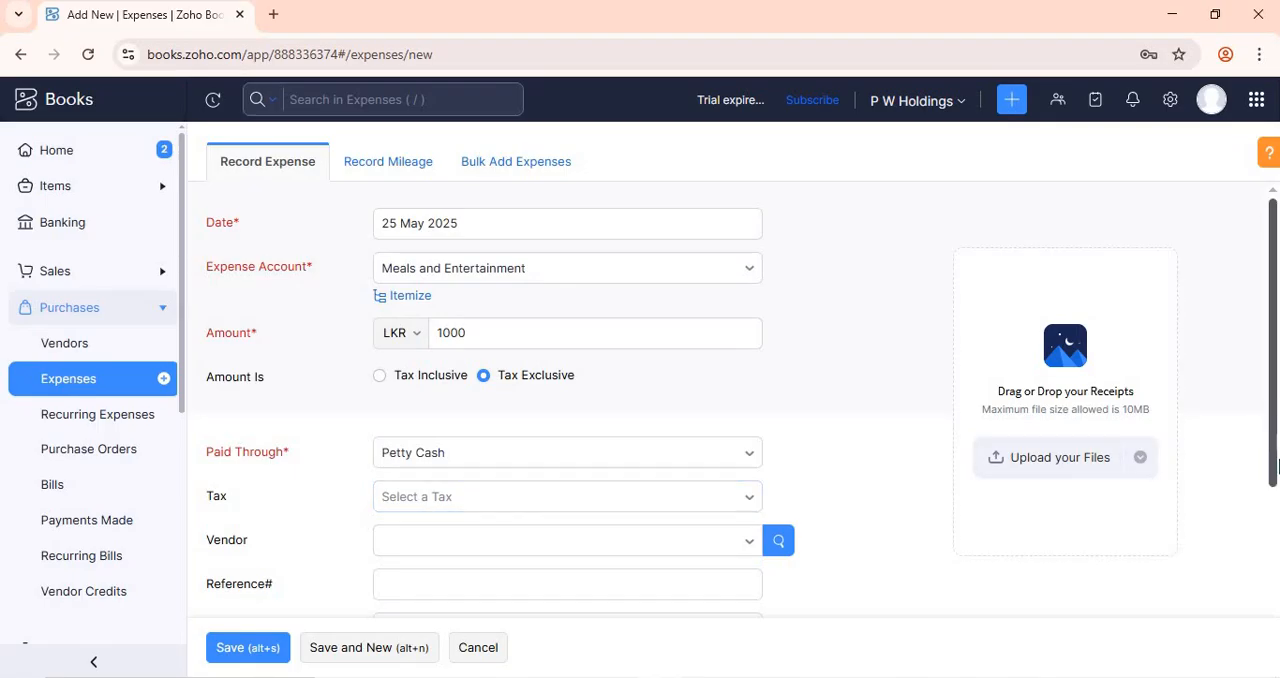
scroll(880, 458, "down", 1)
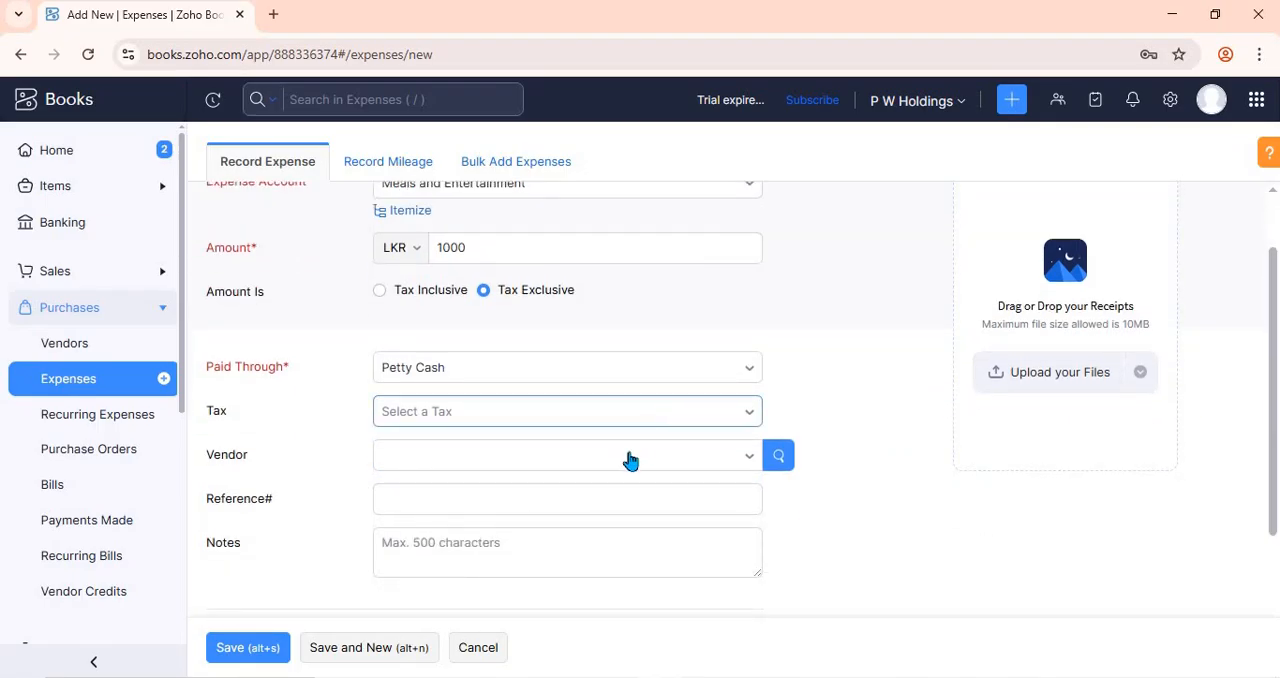
left_click(630, 460)
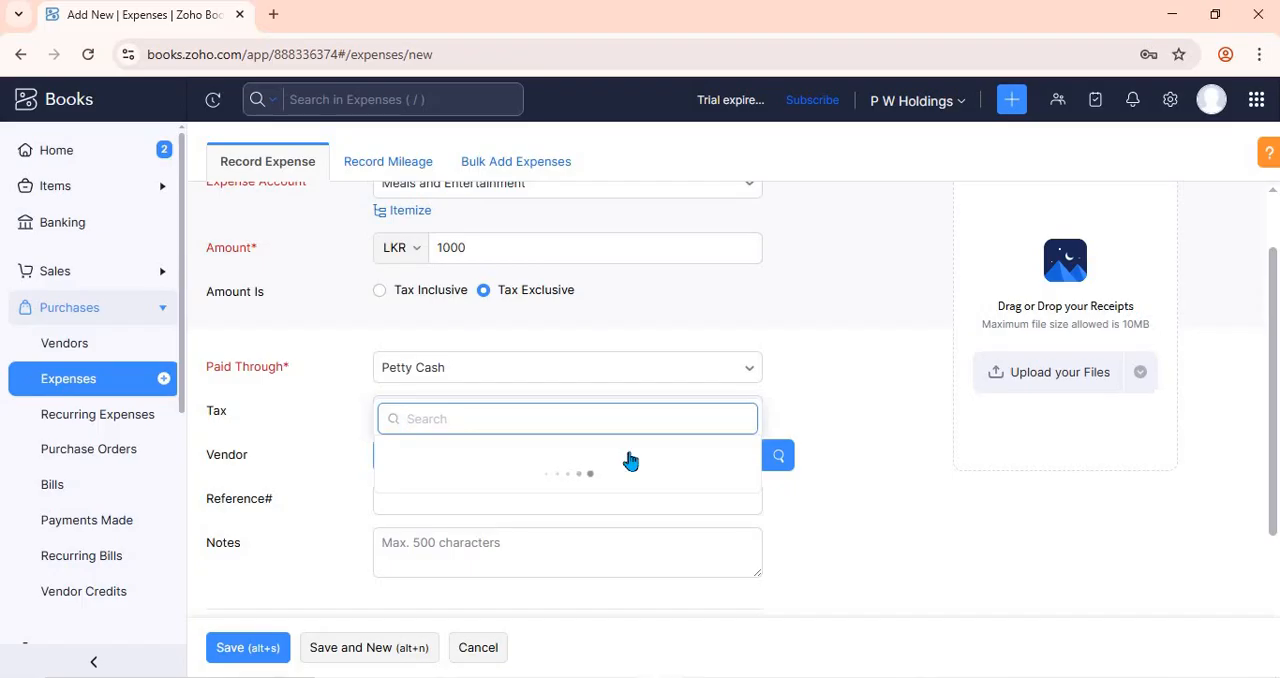
left_click(870, 520)
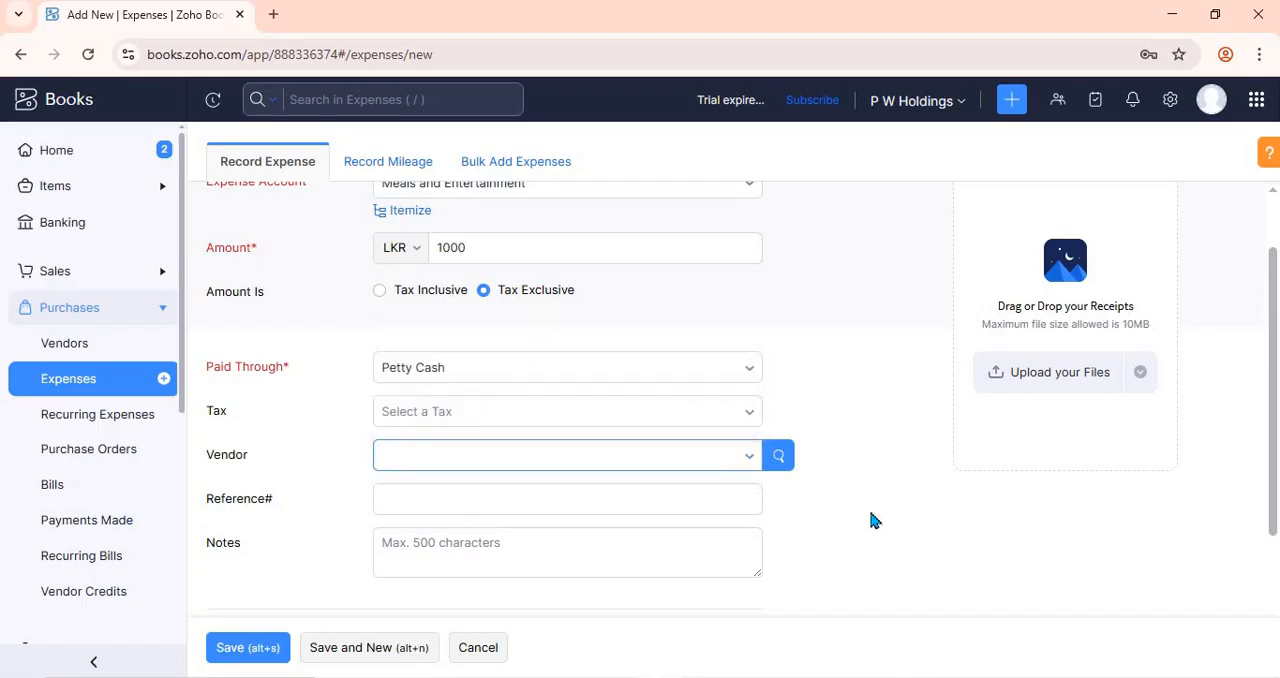
left_click(506, 503)
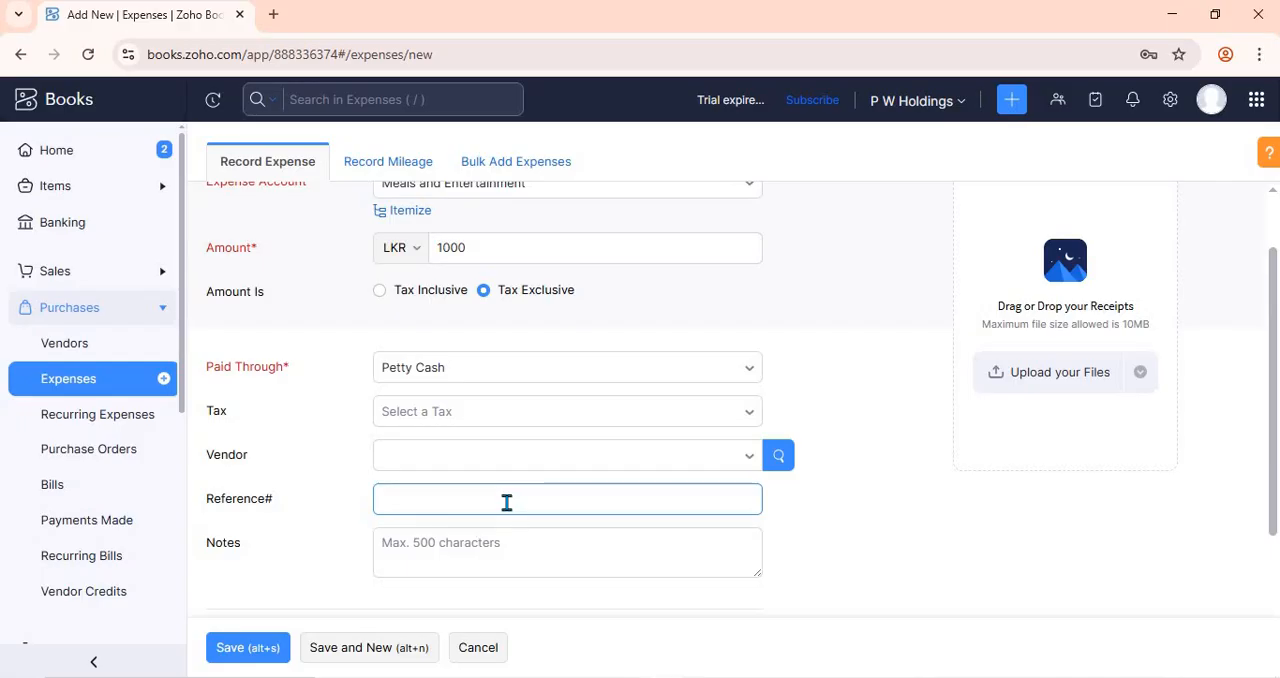
left_click(452, 352)
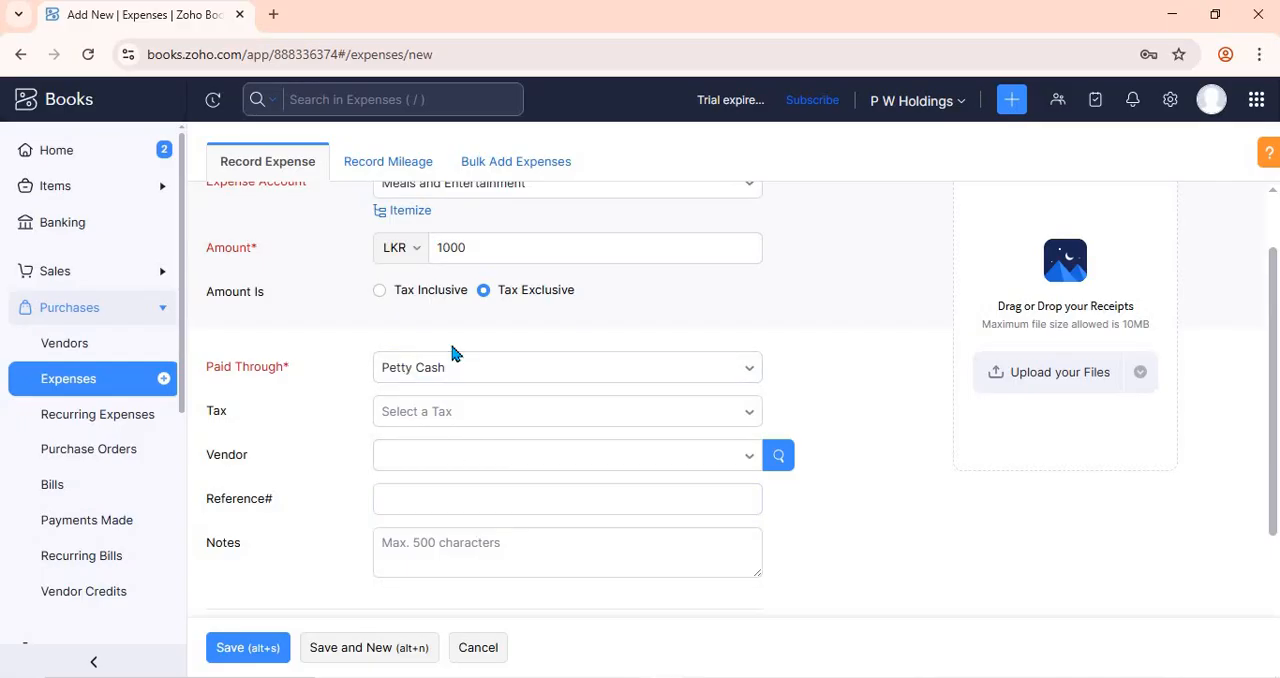
left_click(450, 542)
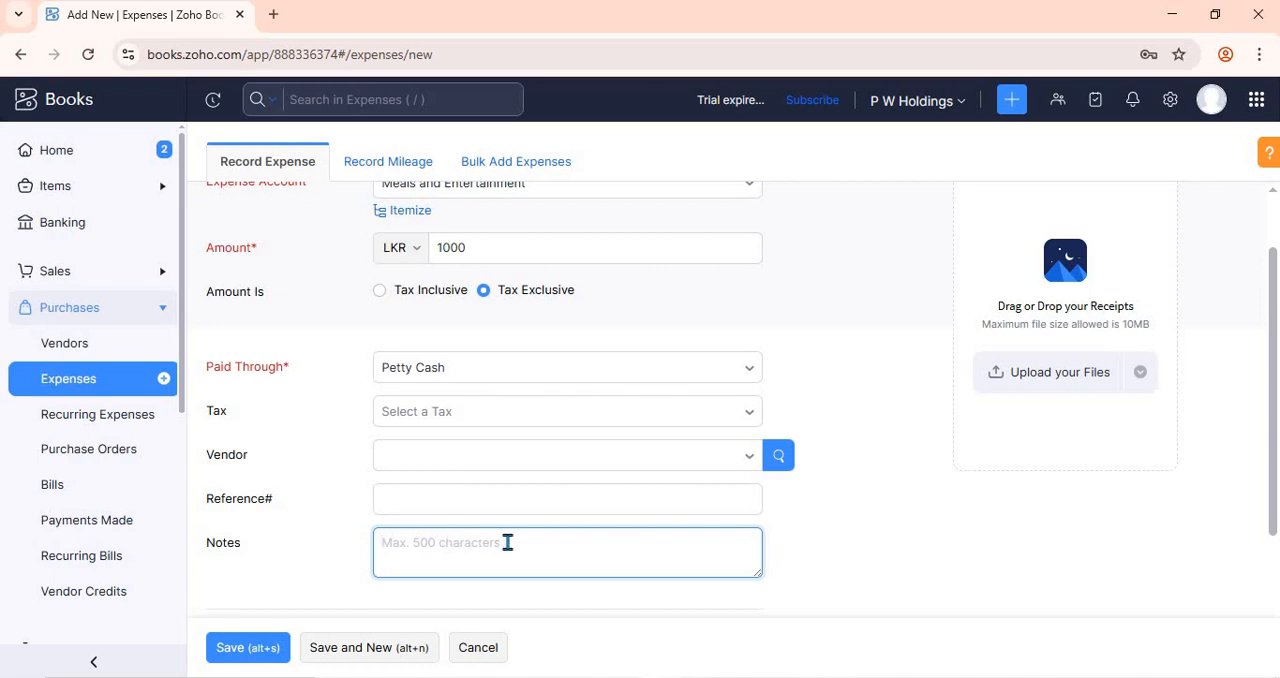
left_click(935, 438)
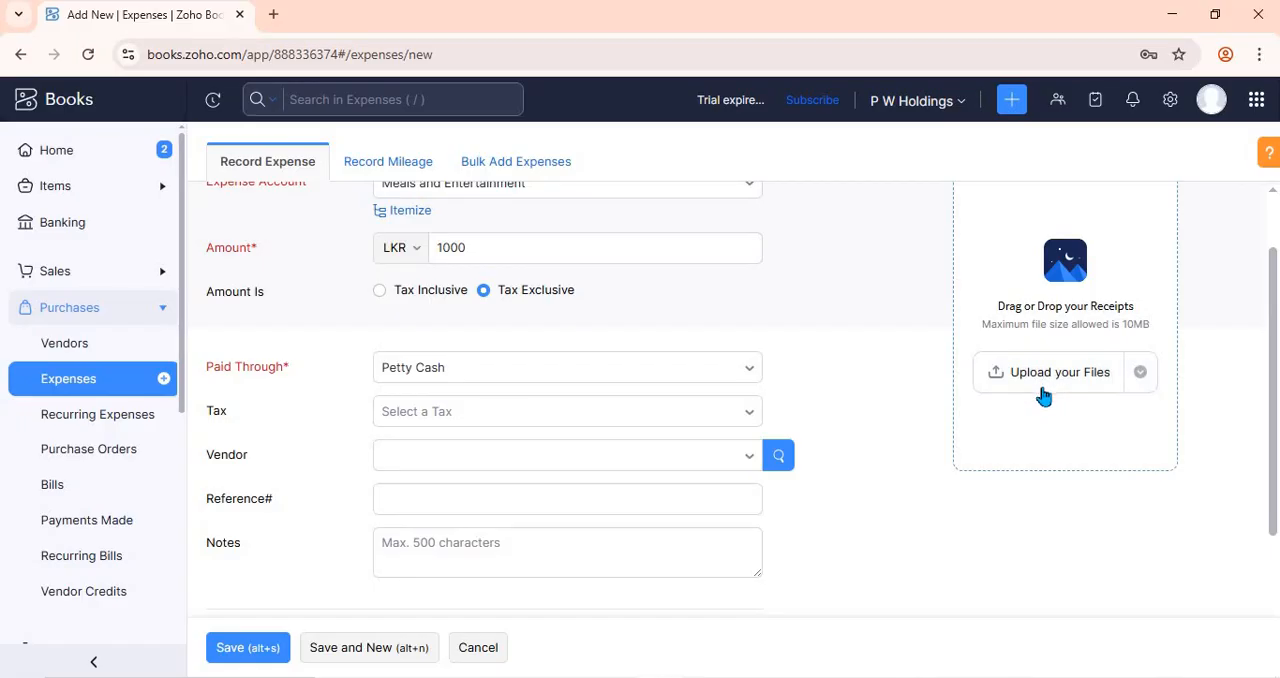
scroll(1043, 396, "up", 2)
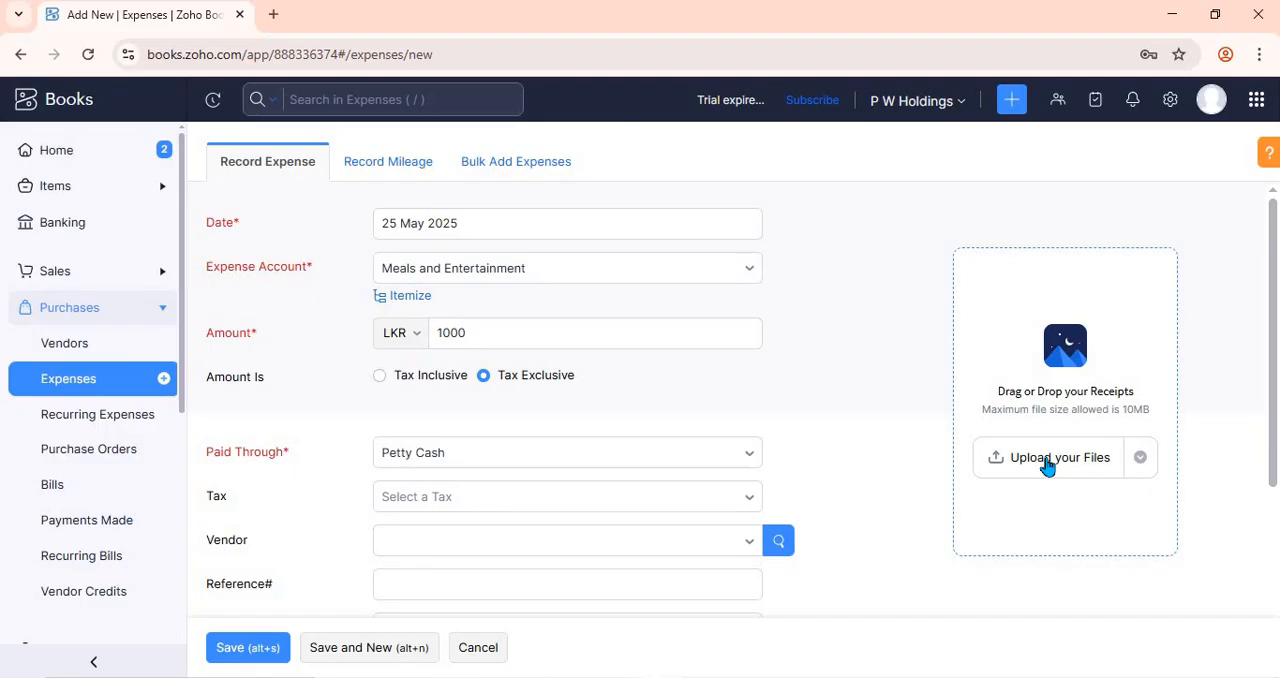
left_click(1046, 466)
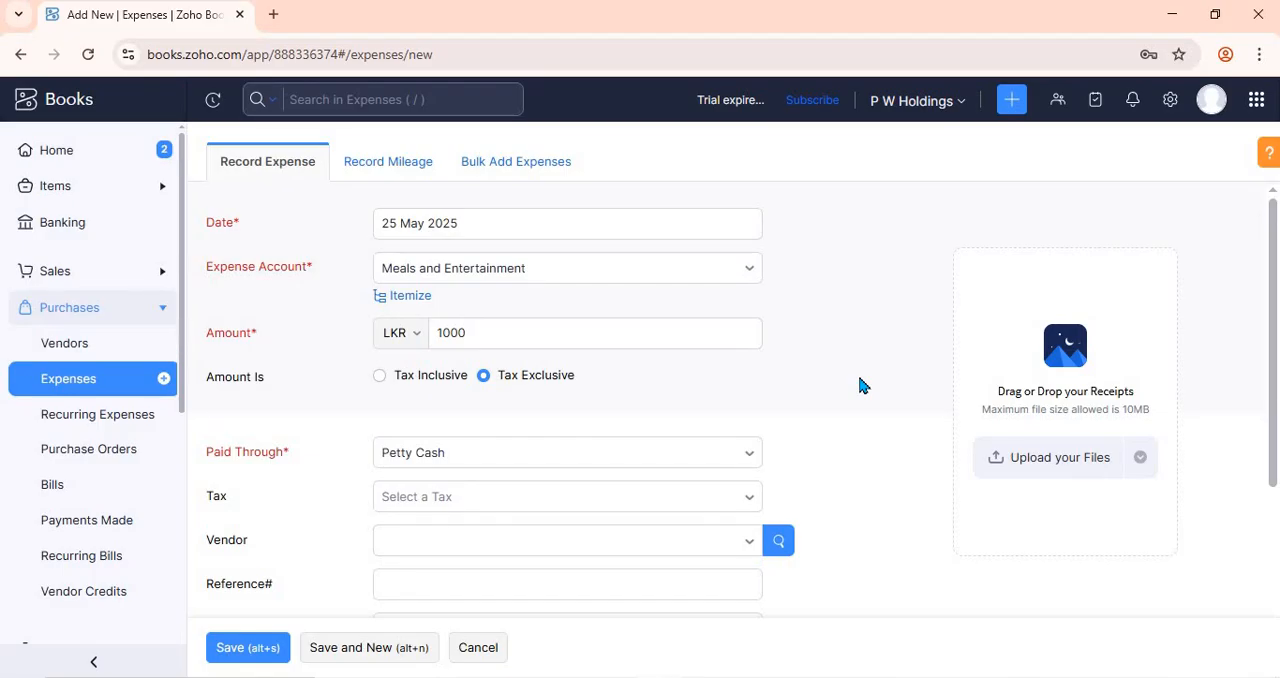
- Abandon the unsaved expense and start a new one from the expenses list with the Advertising And Marketing account
left_click(66, 525)
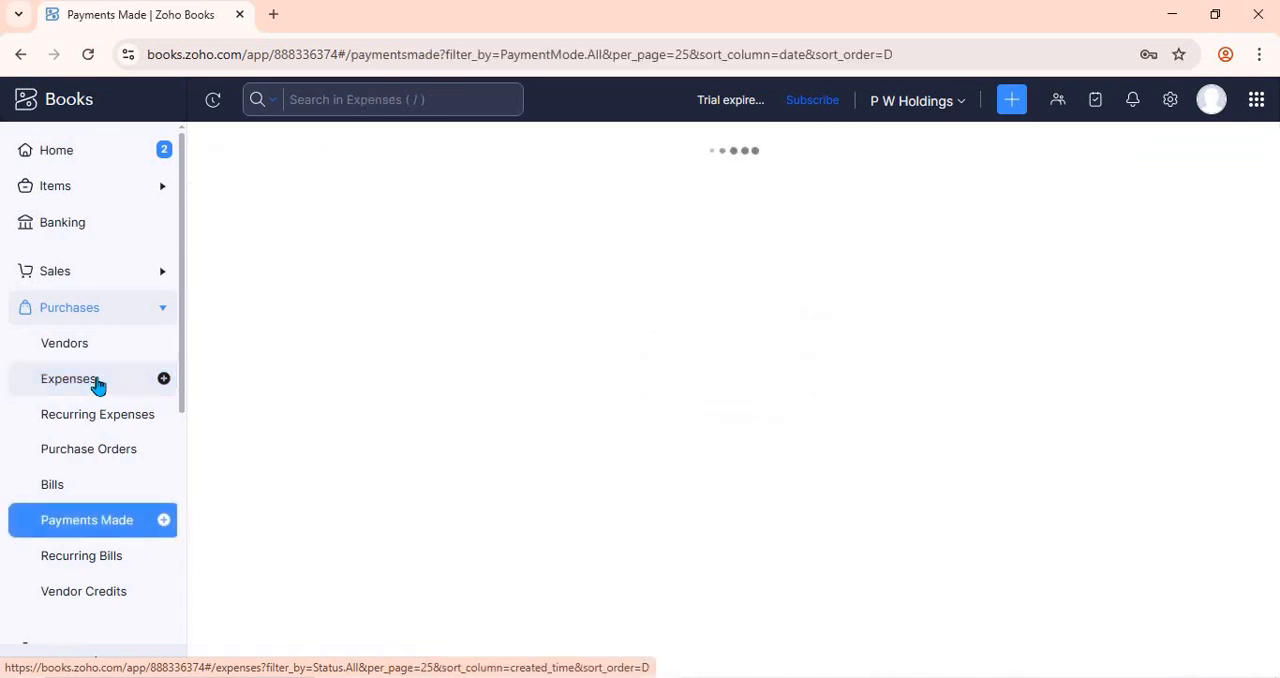
left_click(99, 384)
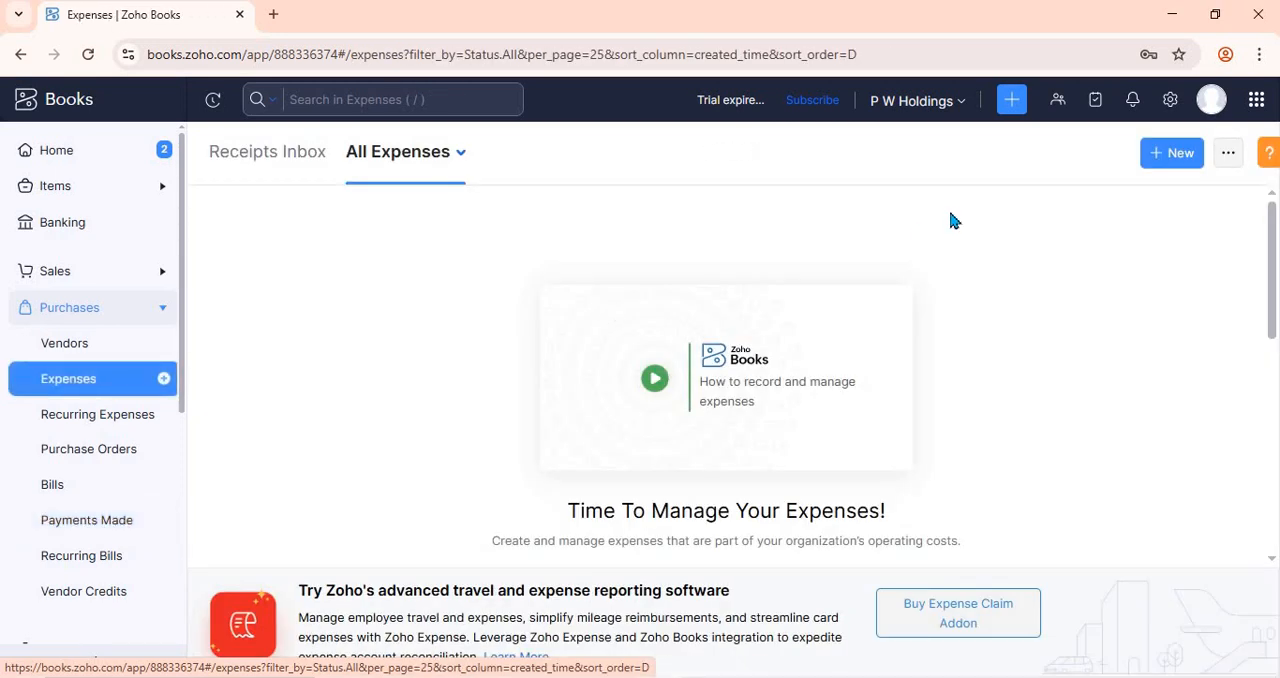
left_click(1168, 153)
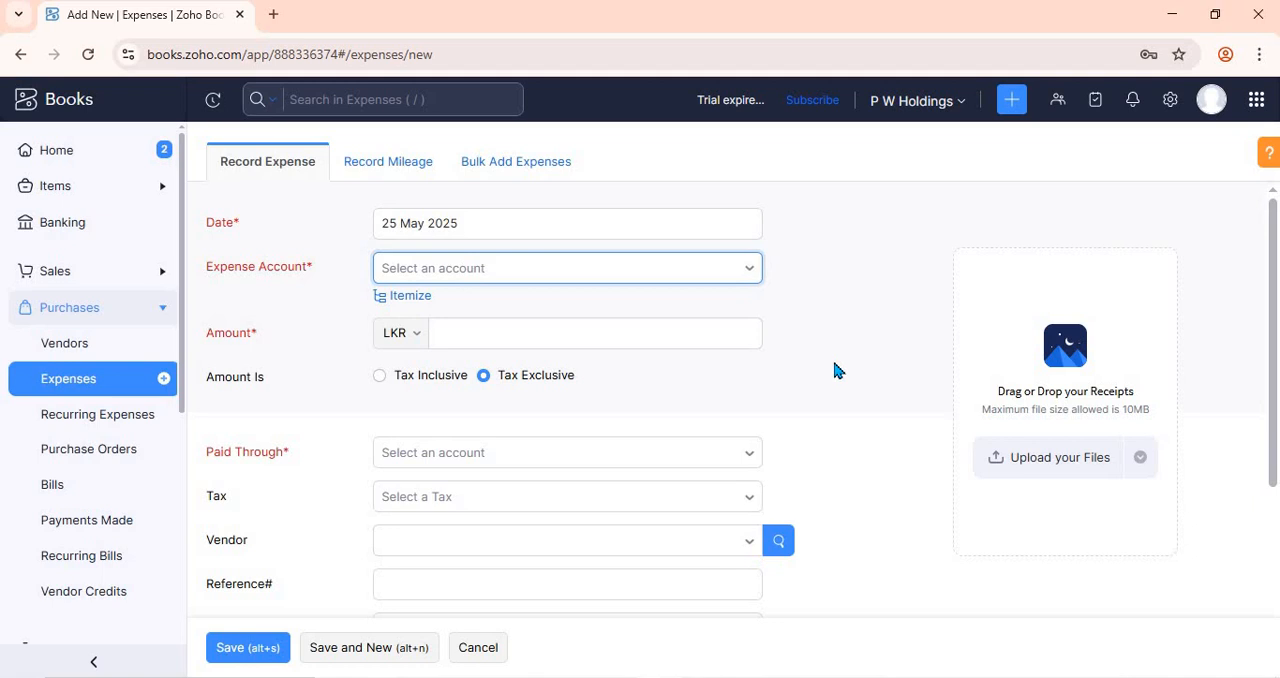
left_click(517, 281)
left_click(496, 430)
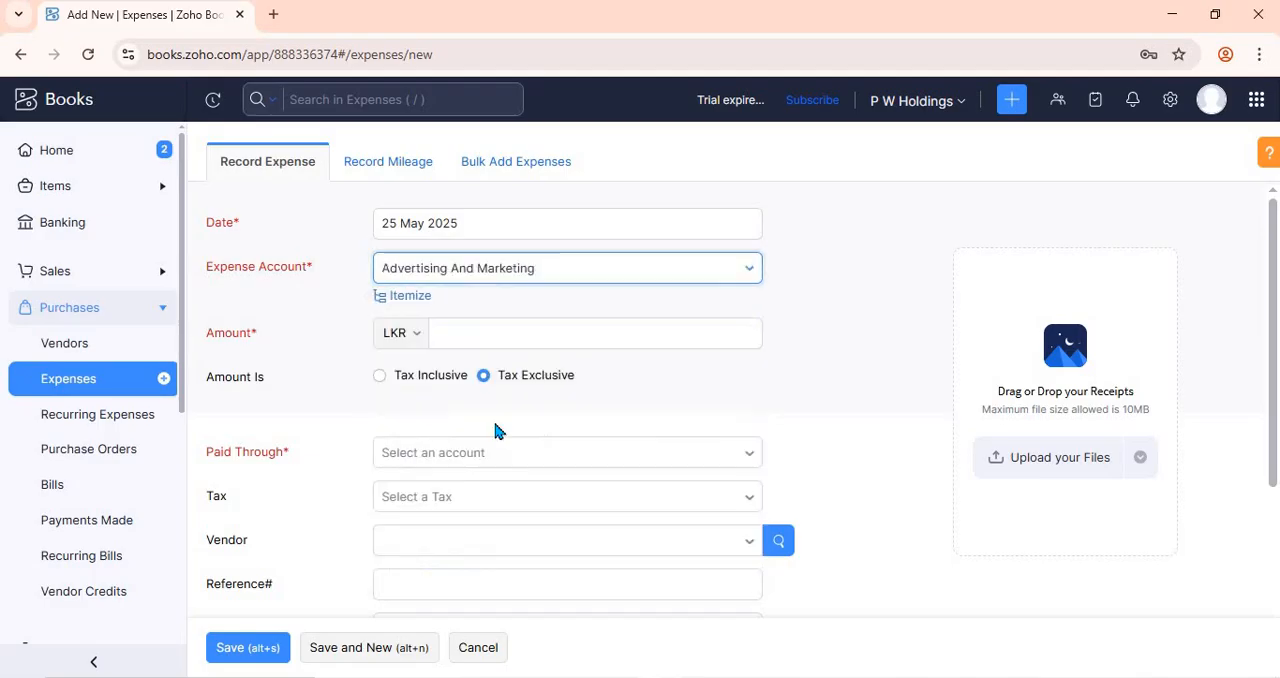
- Set the advertising expense's amount to 10000 LKR and record it as paid through Petty Cash
left_click(510, 338)
type("1")
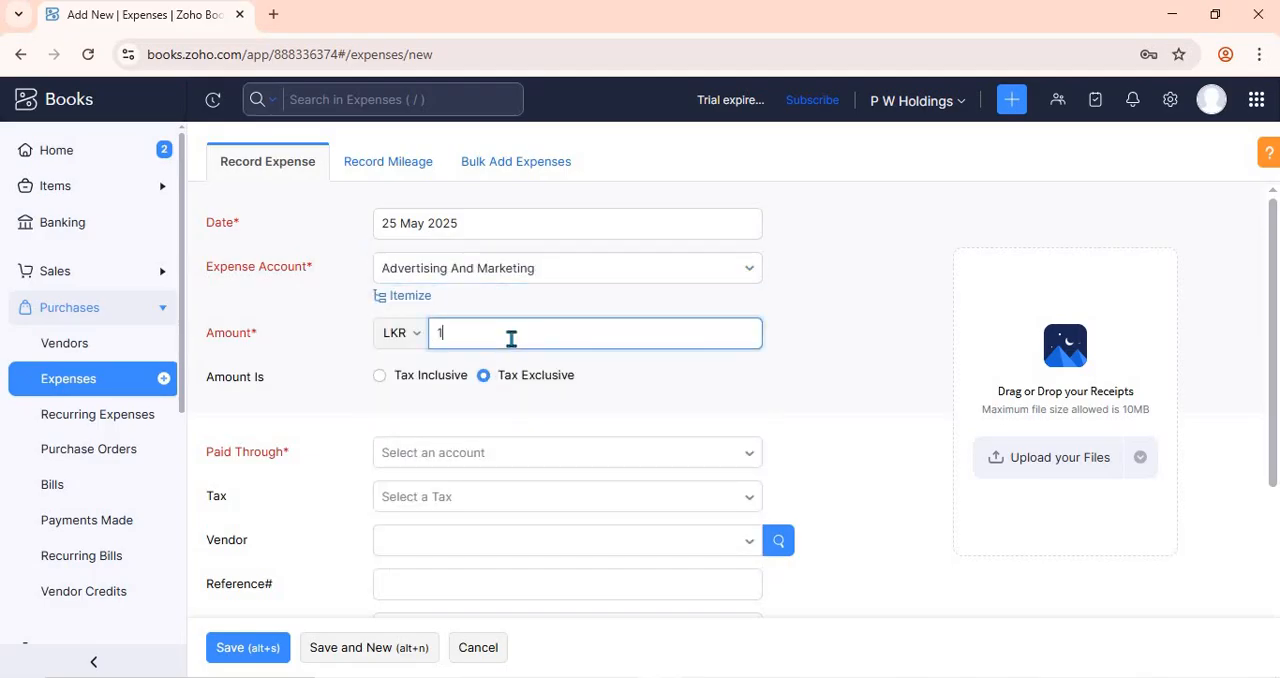
type("0000")
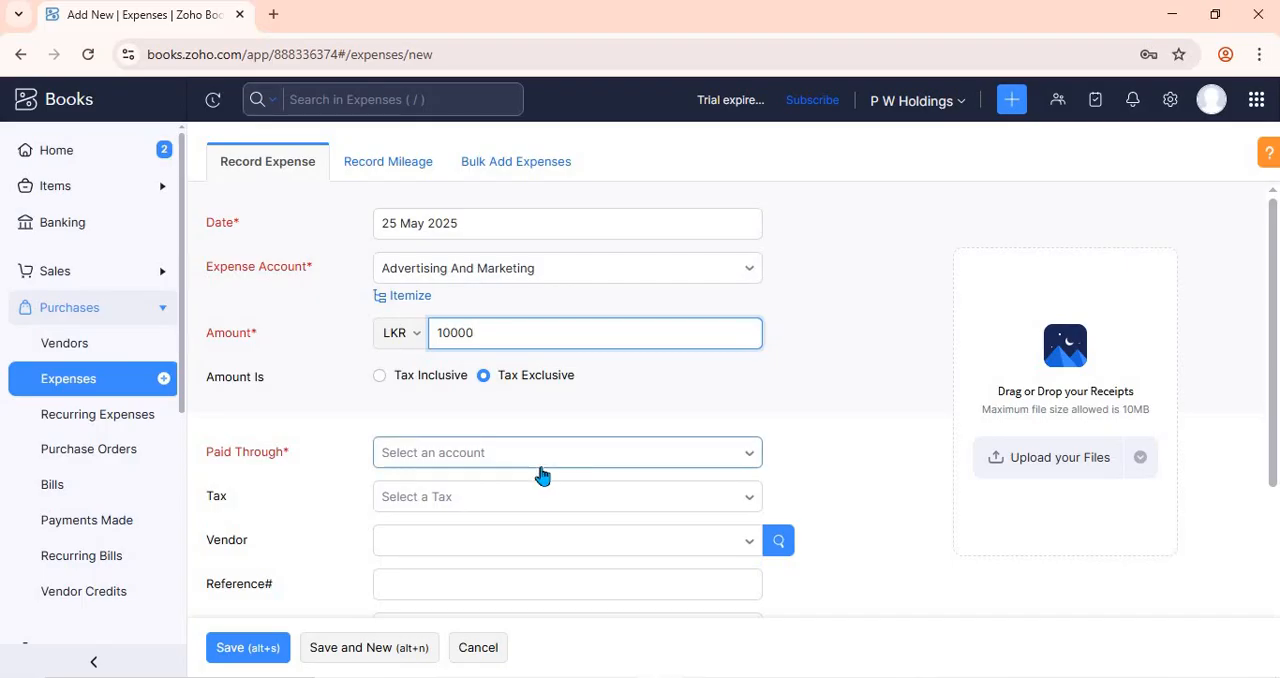
left_click(537, 462)
left_click(470, 253)
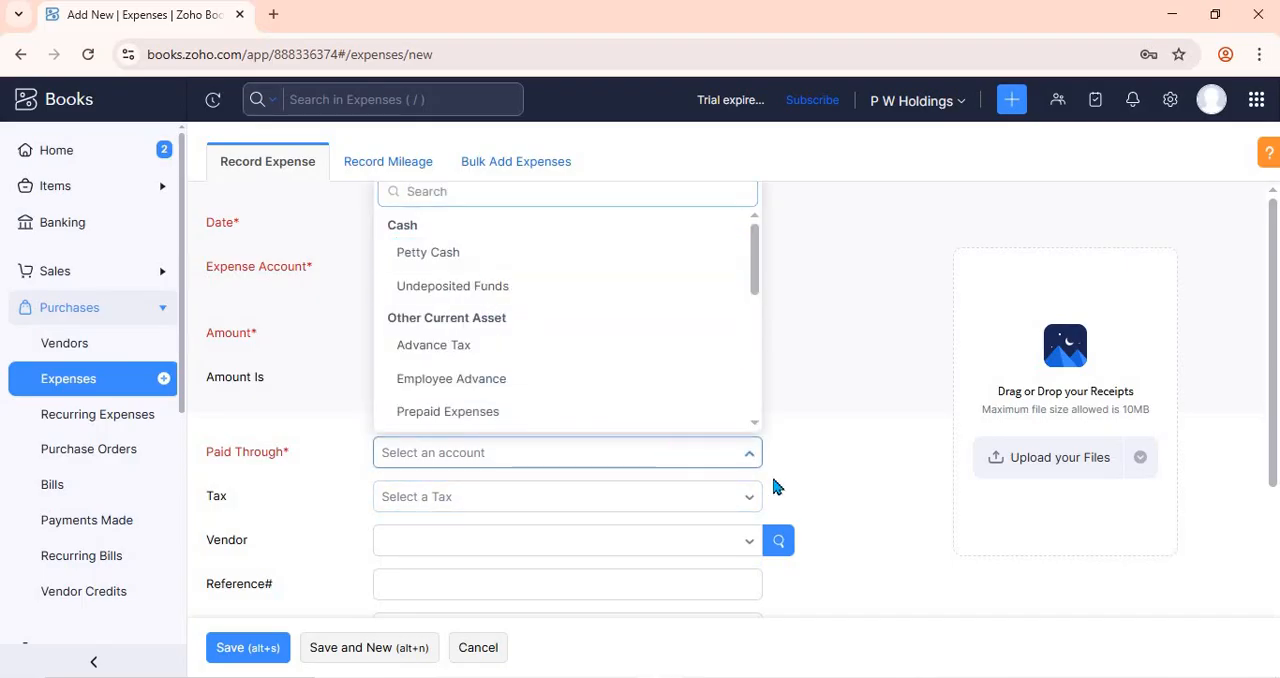
- Save the advertising expense and close its details to return to the expenses list
scroll(398, 591, "down", 1)
scroll(398, 591, "down", 3)
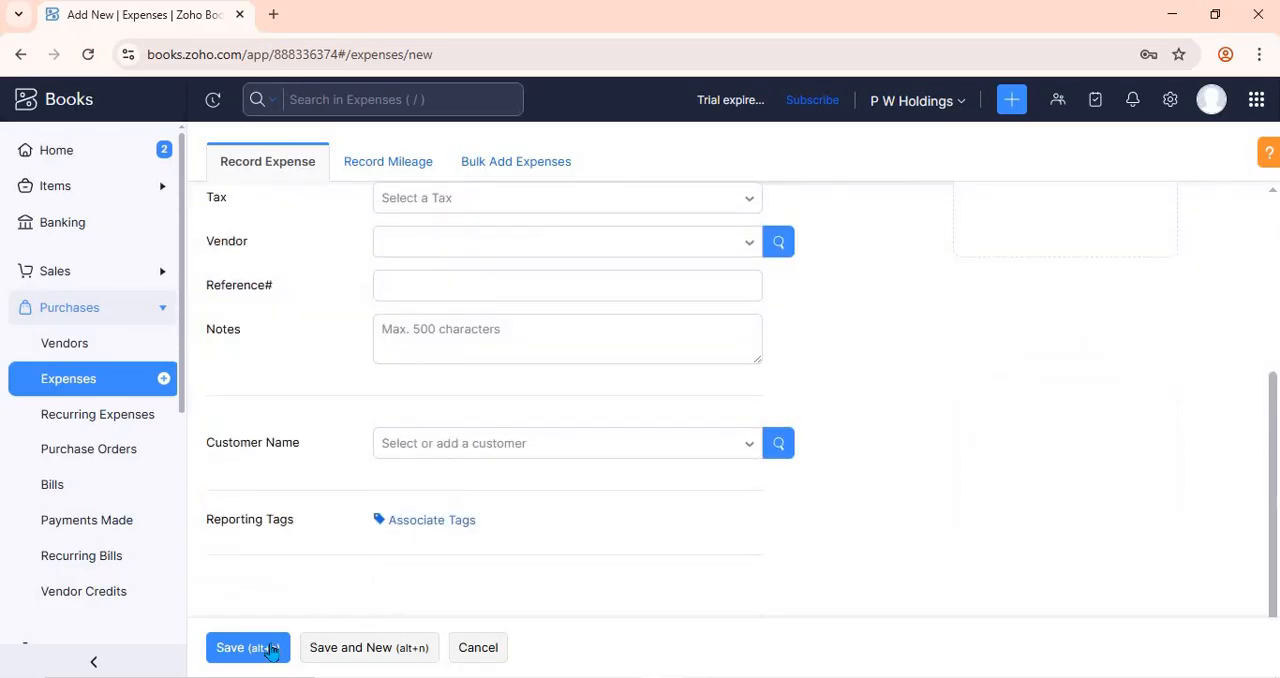
left_click(268, 647)
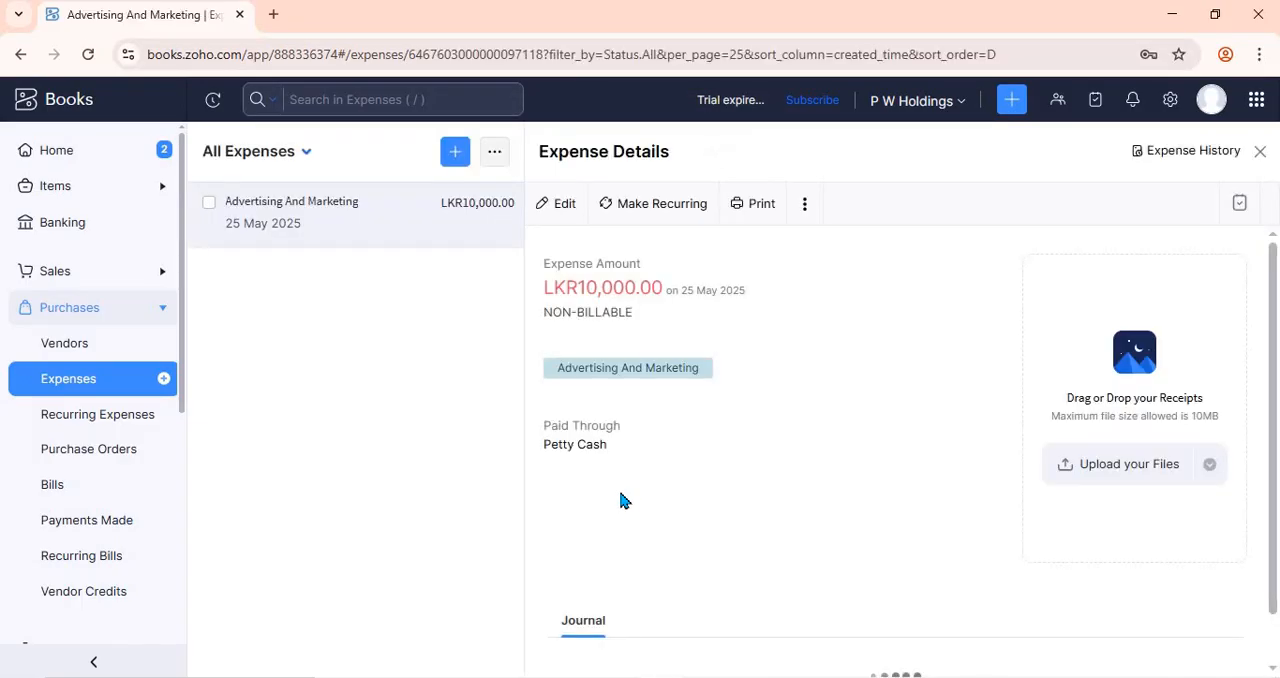
left_click(1260, 151)
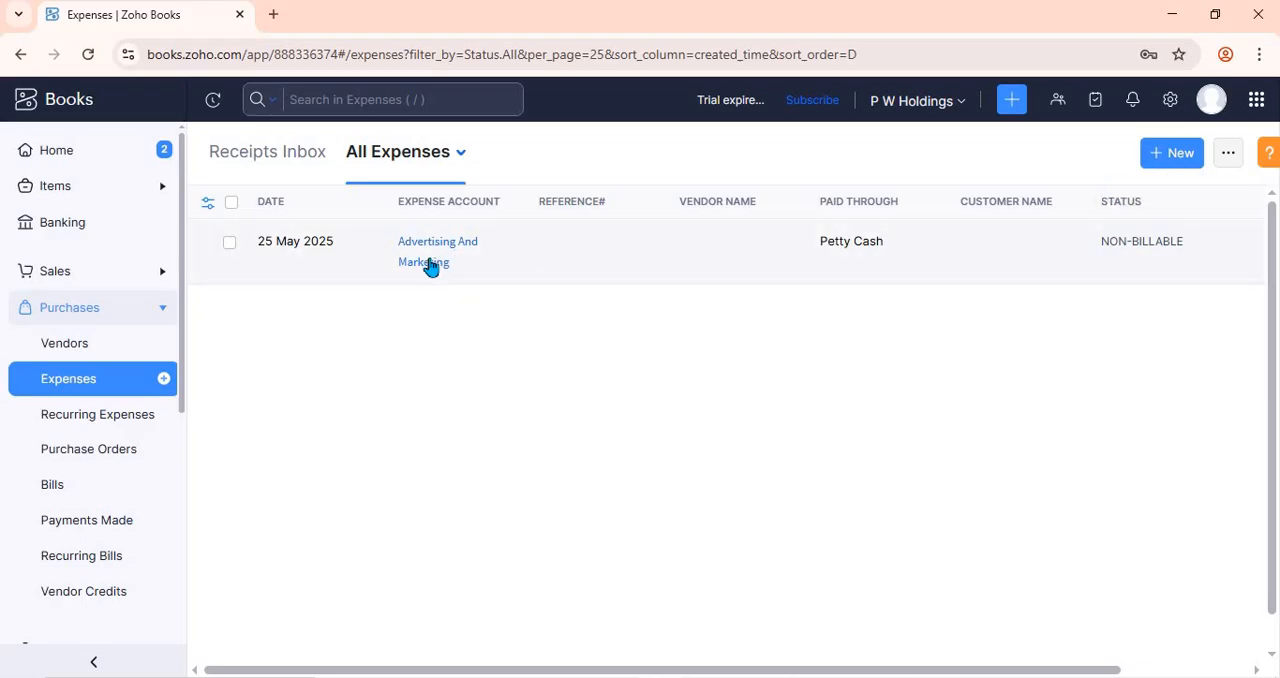
- Start another expense with the Automobile Expense account and switch it to the itemized view
left_click(1145, 153)
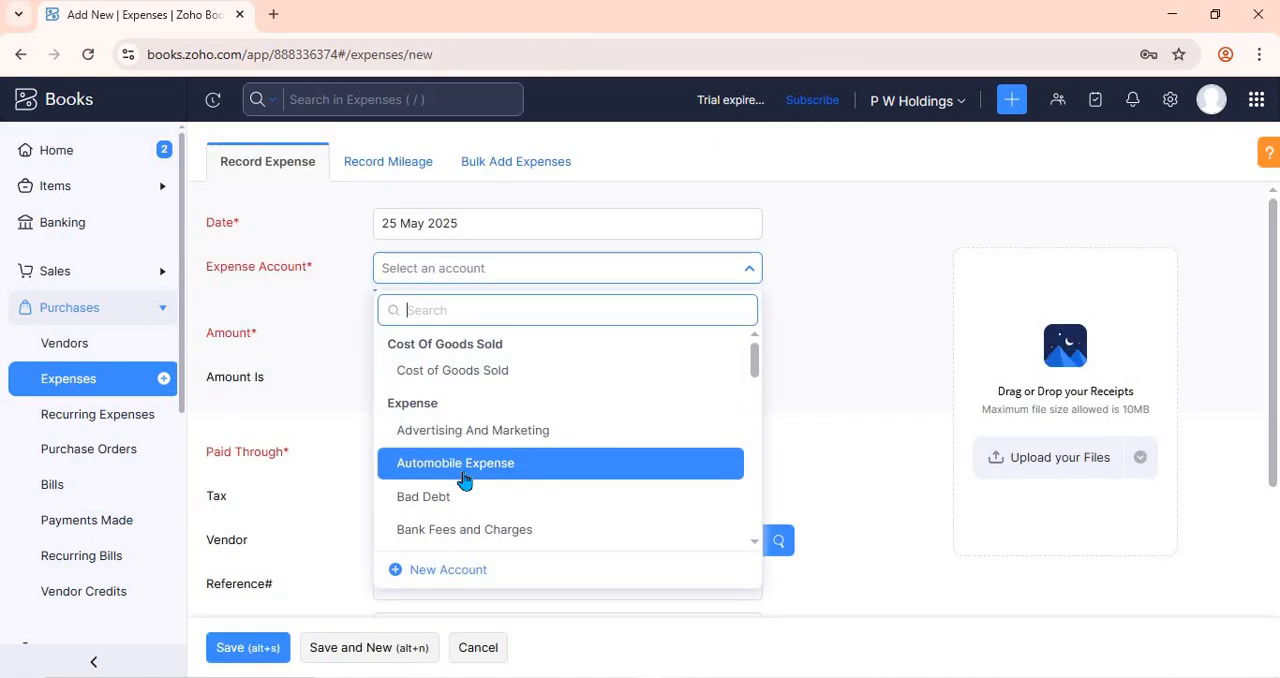
left_click(455, 463)
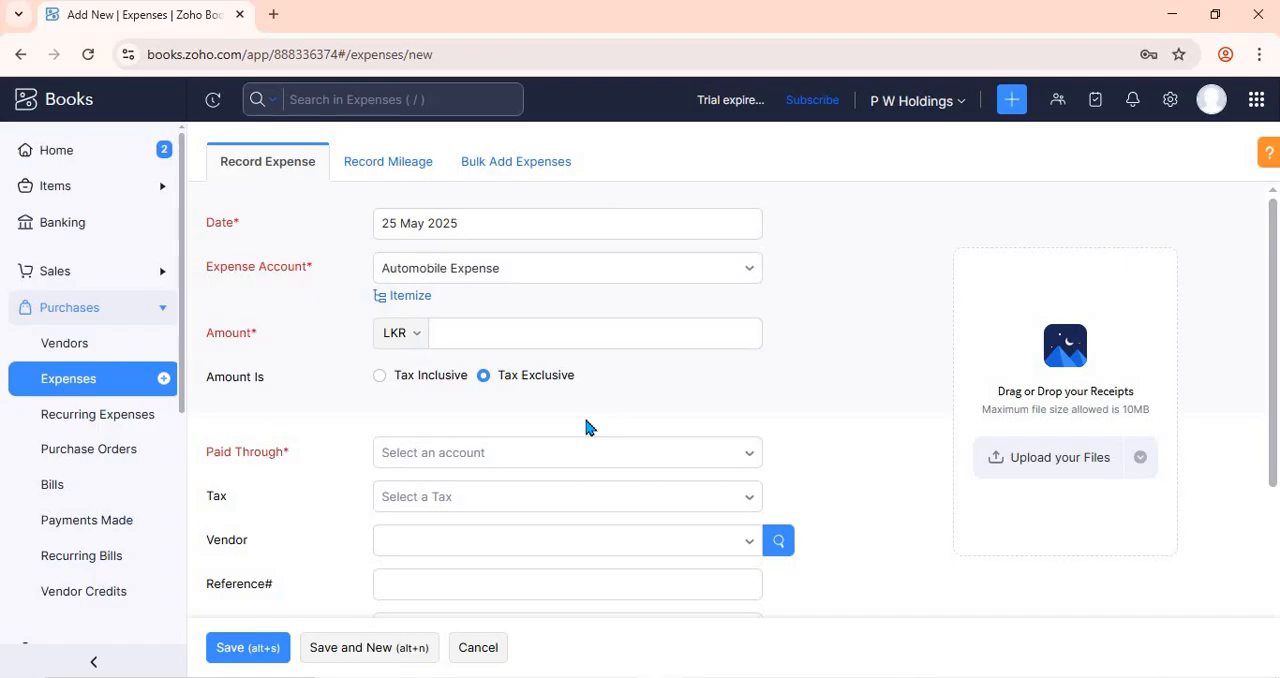
left_click(459, 333)
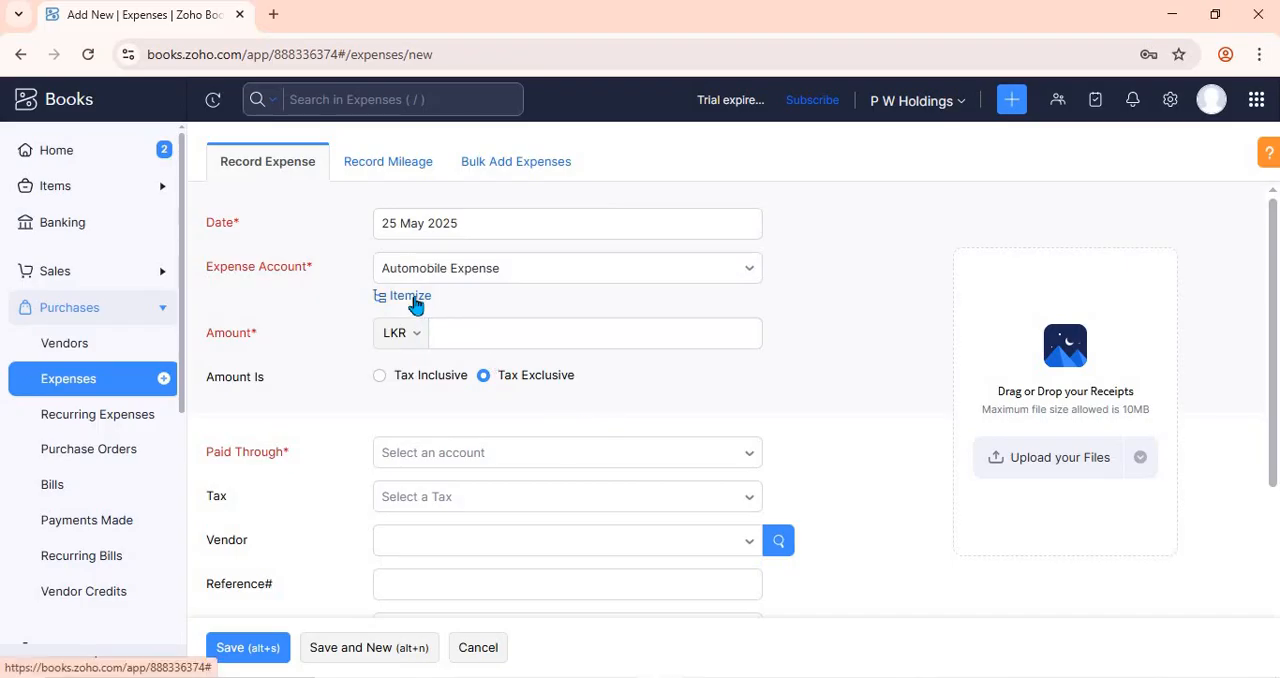
left_click(410, 296)
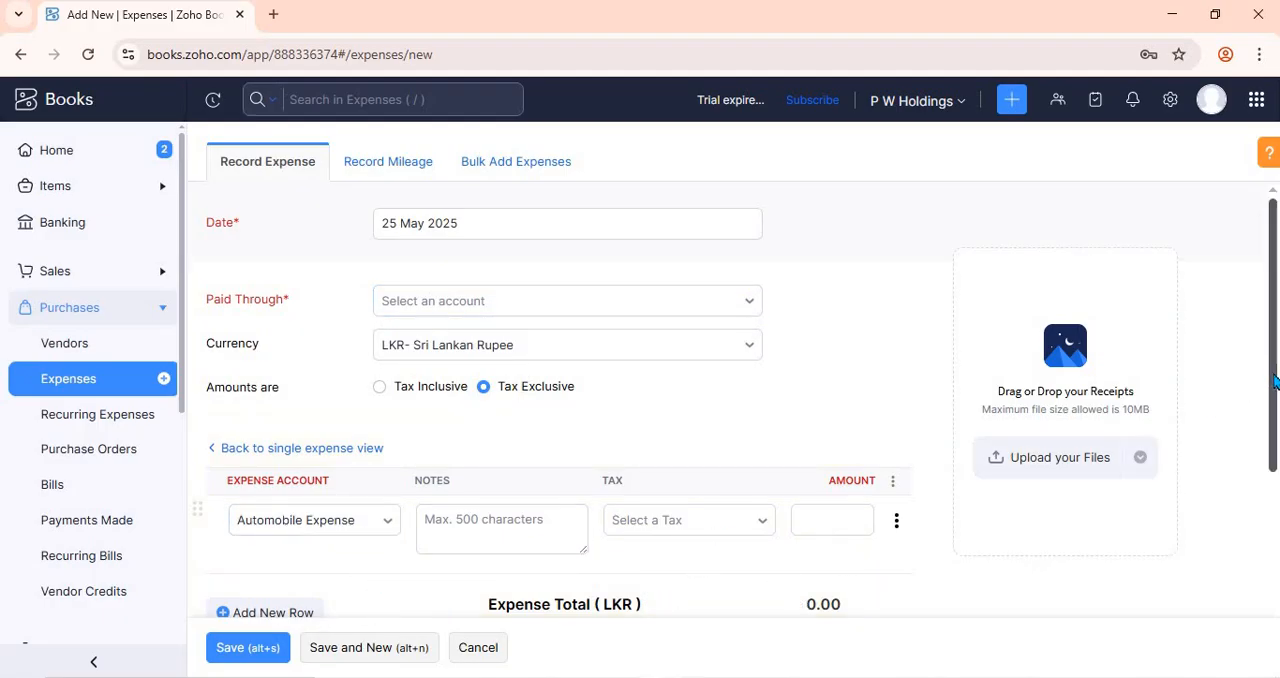
- Add a second row to the itemized expense and enter 100 as the Automobile Expense amount
scroll(335, 510, "down", 2)
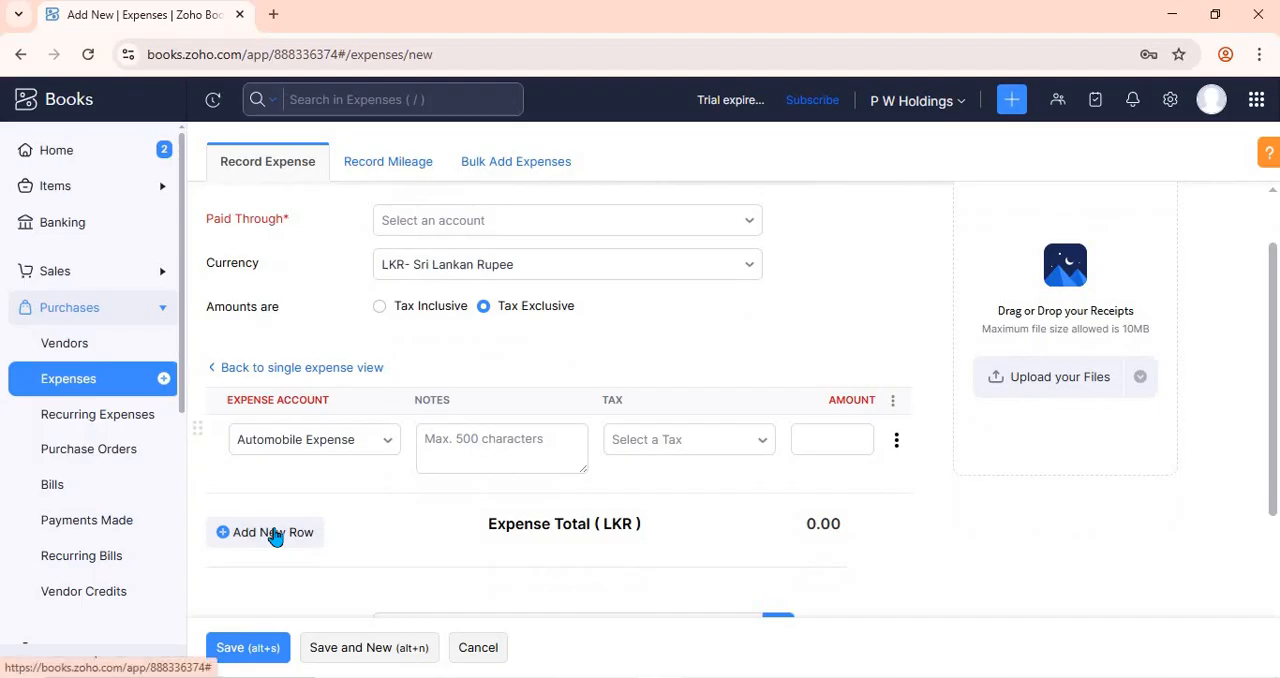
left_click(275, 534)
left_click(844, 431)
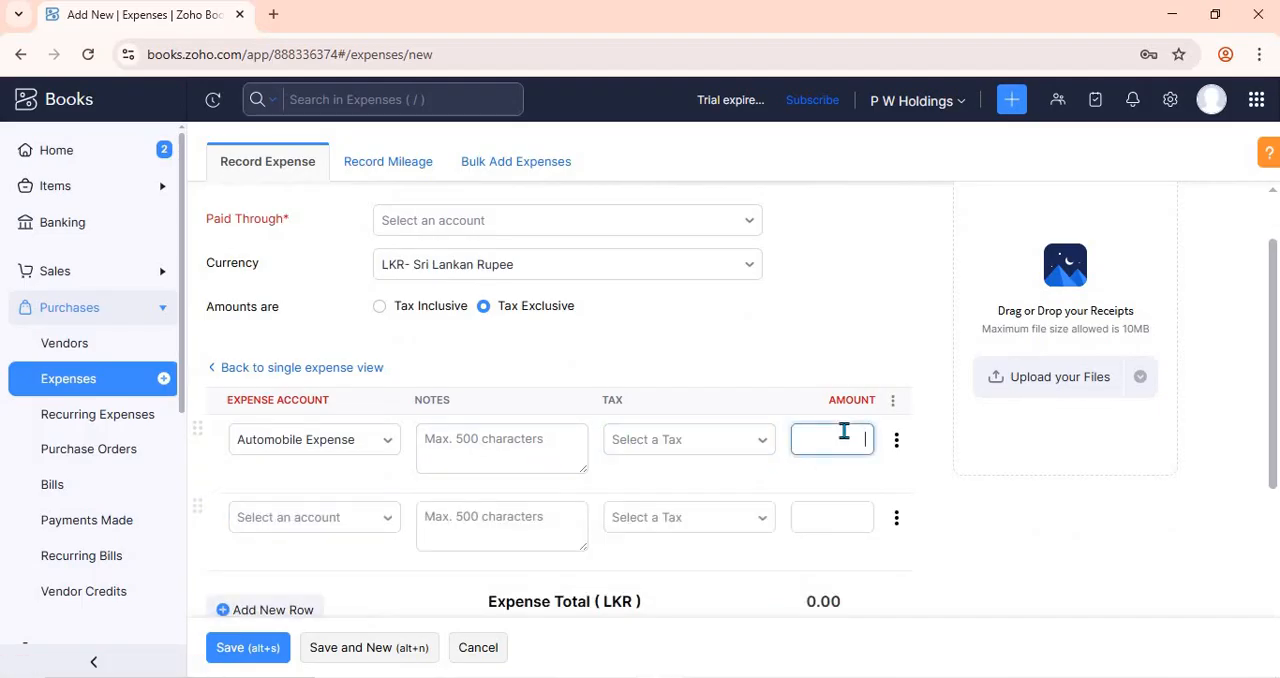
type("100")
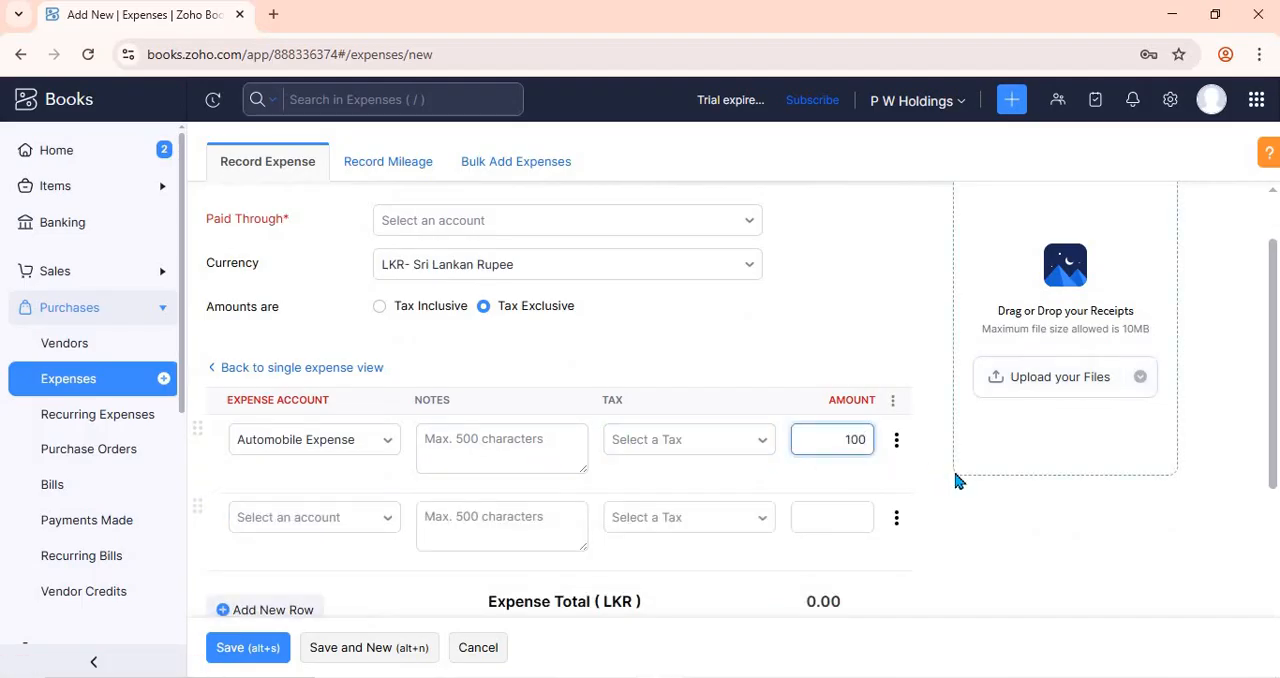
left_click(890, 446)
- Record the itemized expense as paid through Petty Cash
scroll(890, 446, "up", 2)
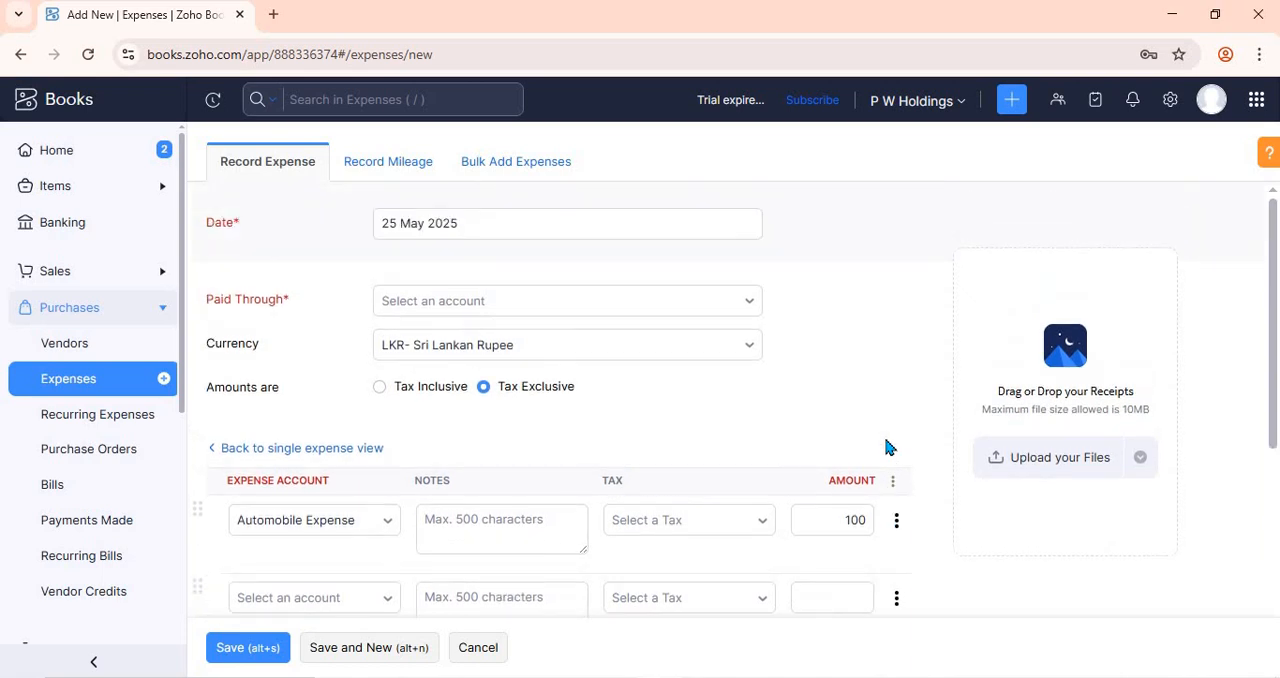
left_click(510, 305)
left_click(465, 405)
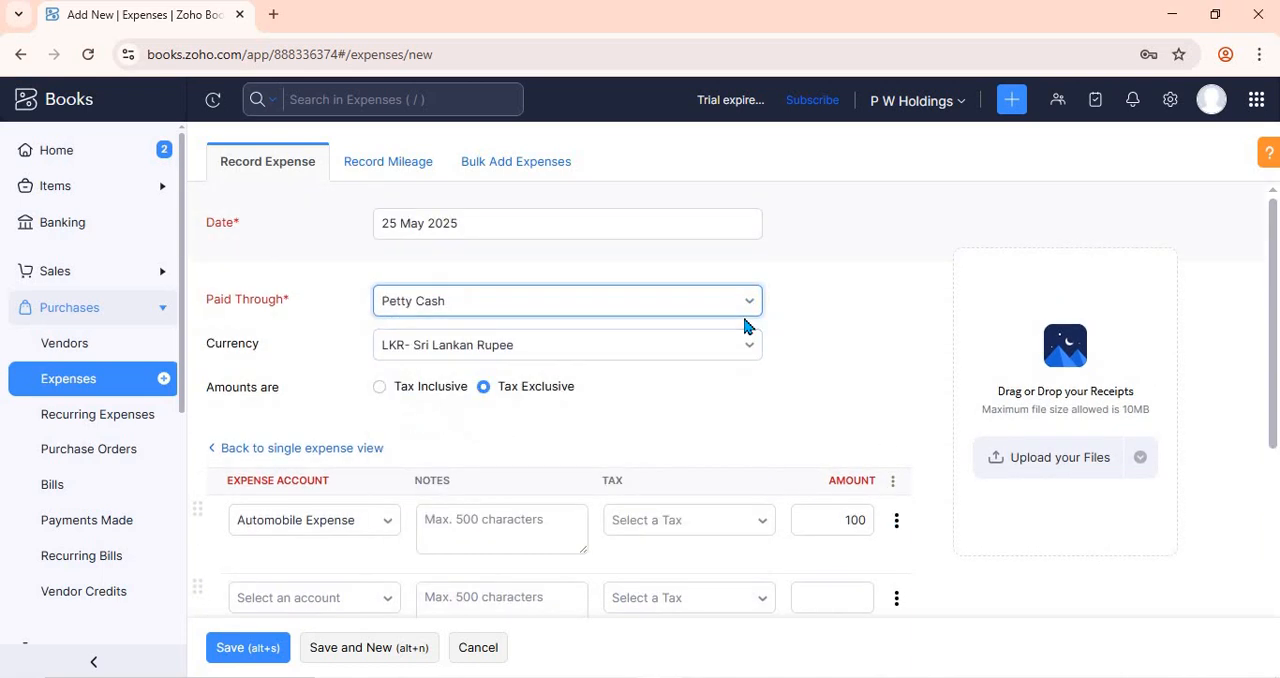
- Correct the Automobile Expense row's amount to 1000
scroll(744, 326, "down", 5)
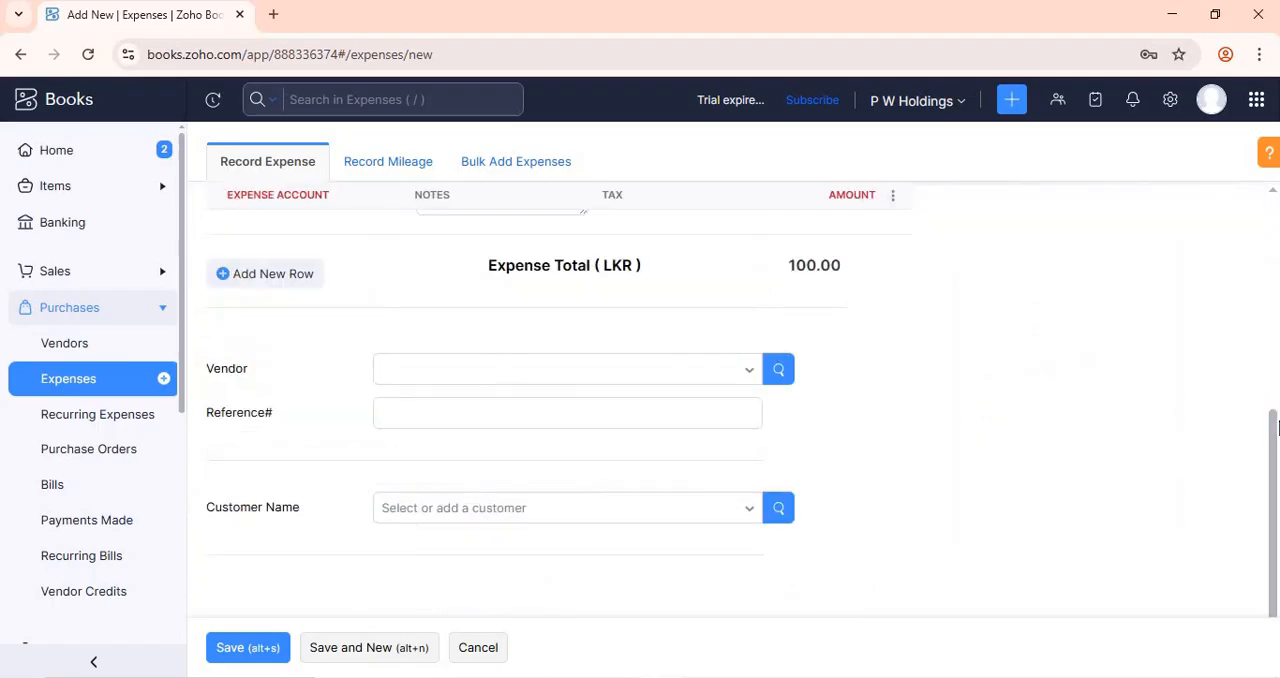
scroll(1277, 368, "up", 3)
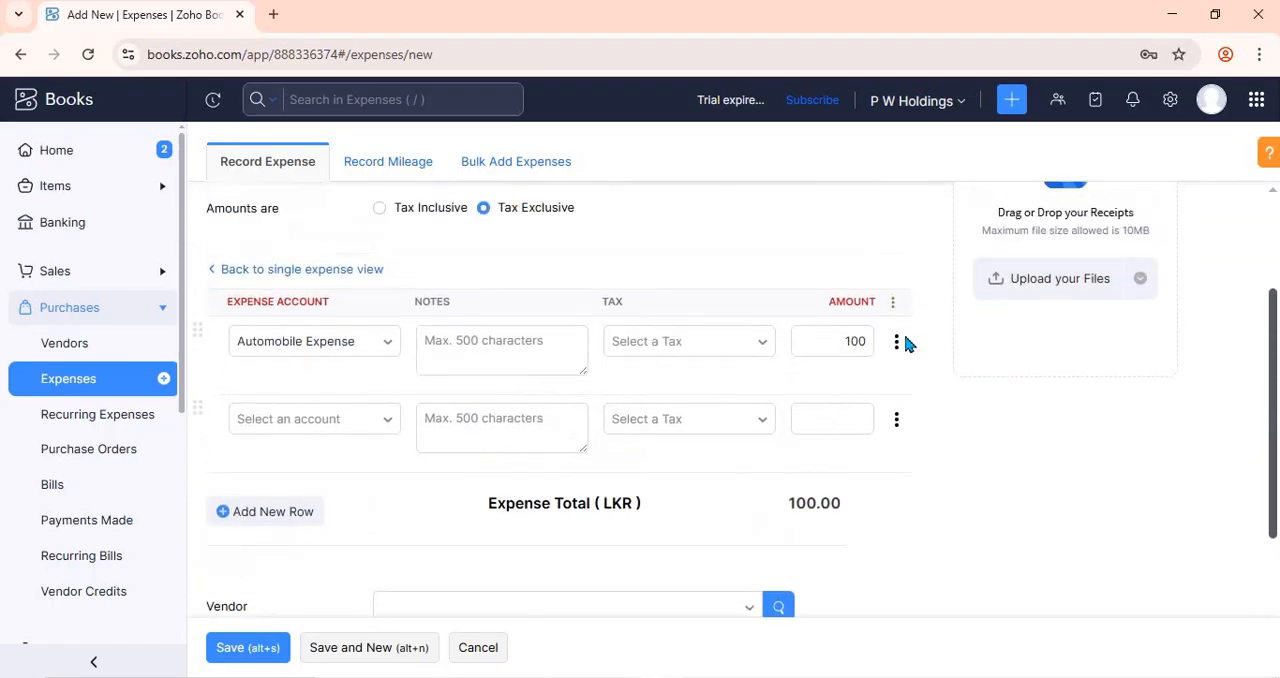
left_click(864, 341)
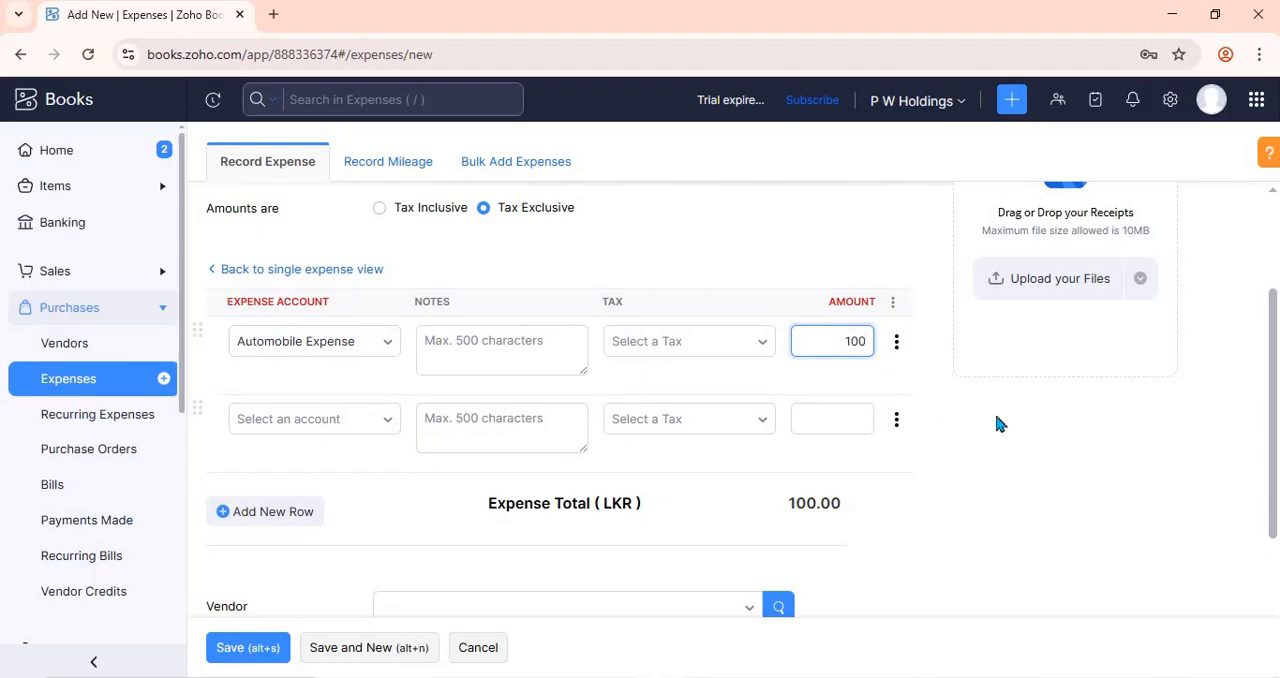
type("0")
- Assign the second row to the Advertising And Marketing account with an amount of 2500
left_click(334, 420)
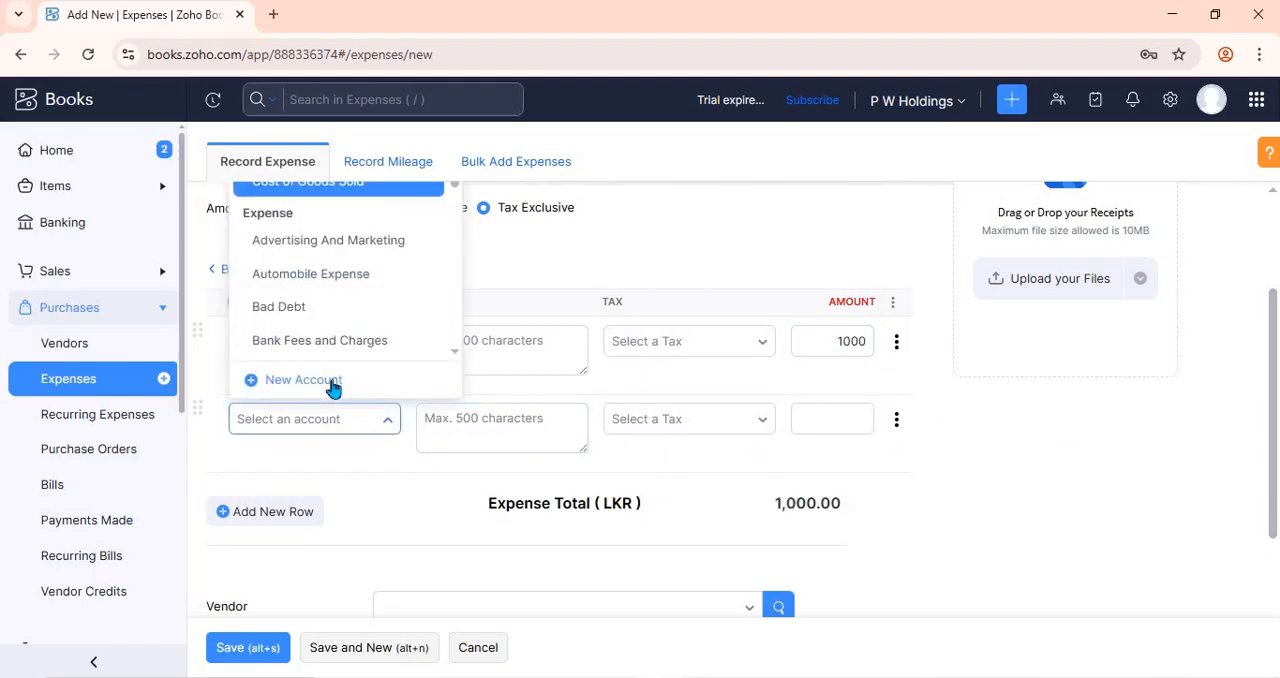
left_click(340, 284)
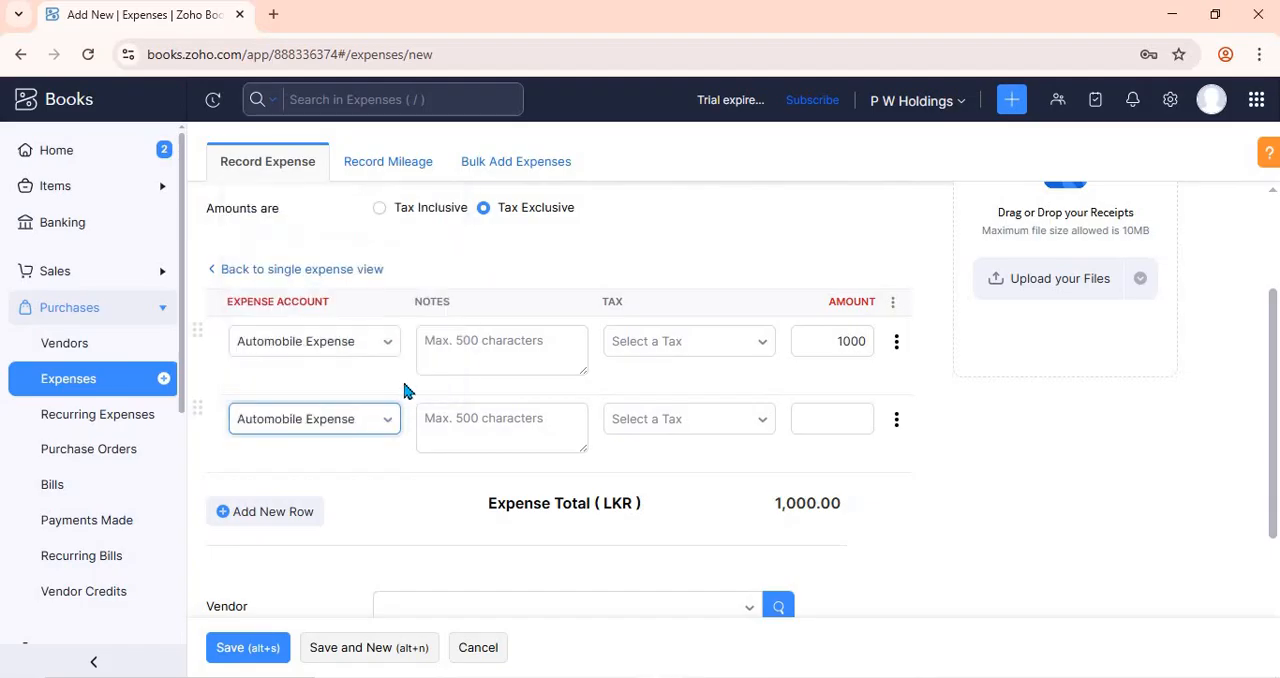
left_click(344, 414)
left_click(337, 248)
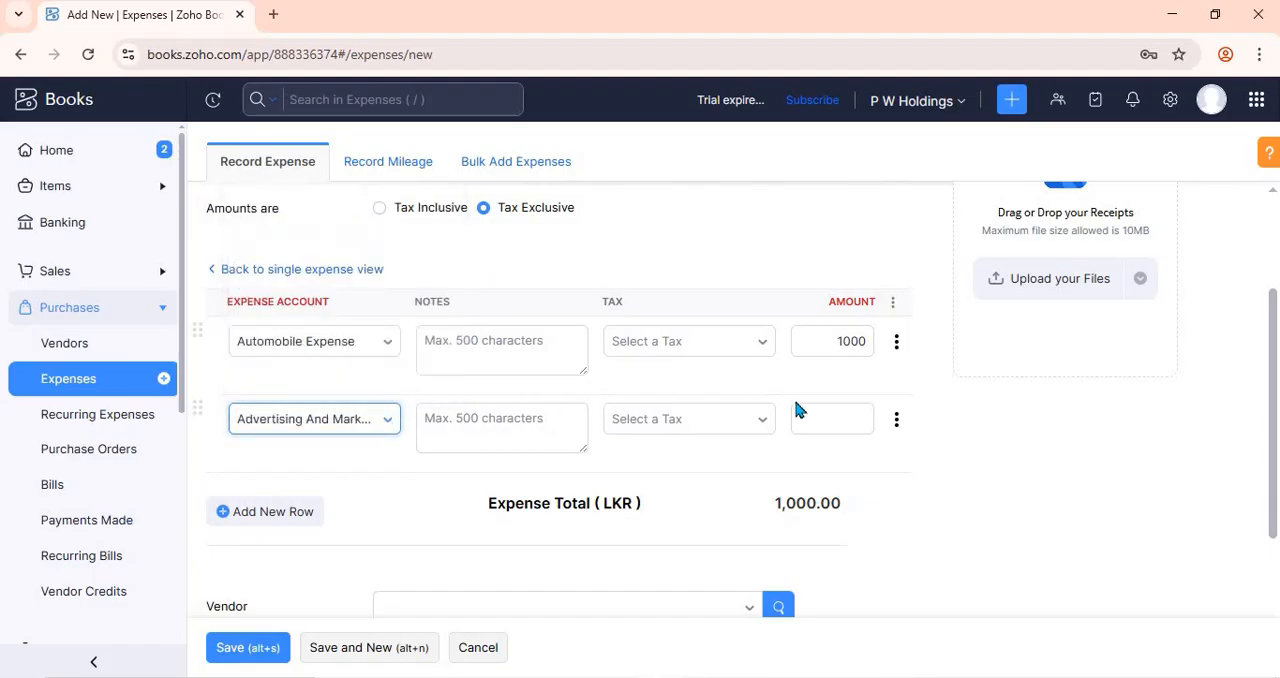
left_click(849, 414)
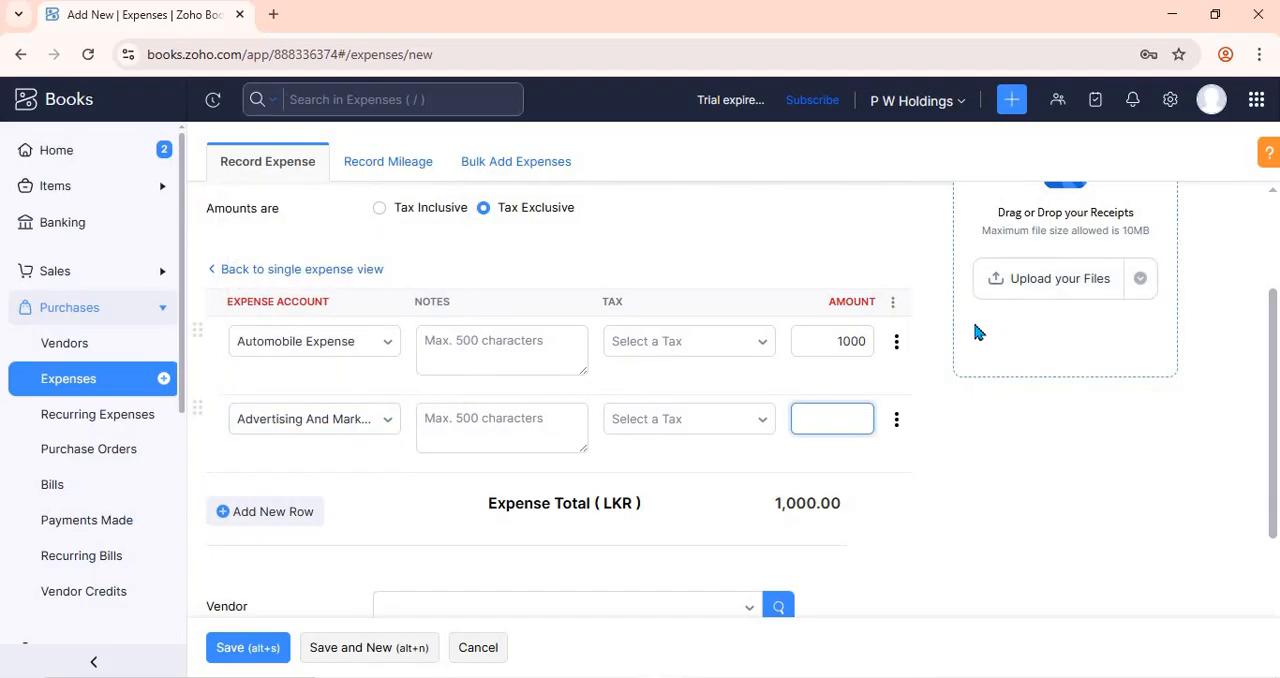
type("2500")
left_click(619, 360)
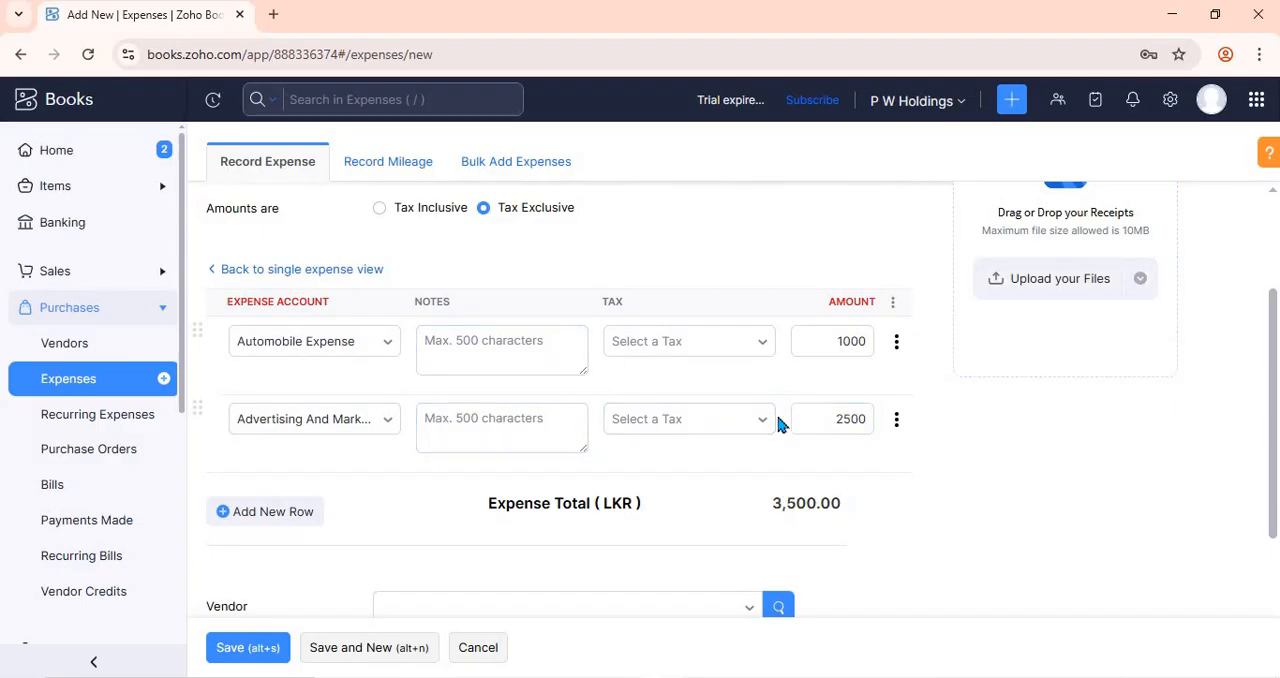
- Add a third row for the Postage account with an amount of 500 and save the itemized expense
left_click(294, 522)
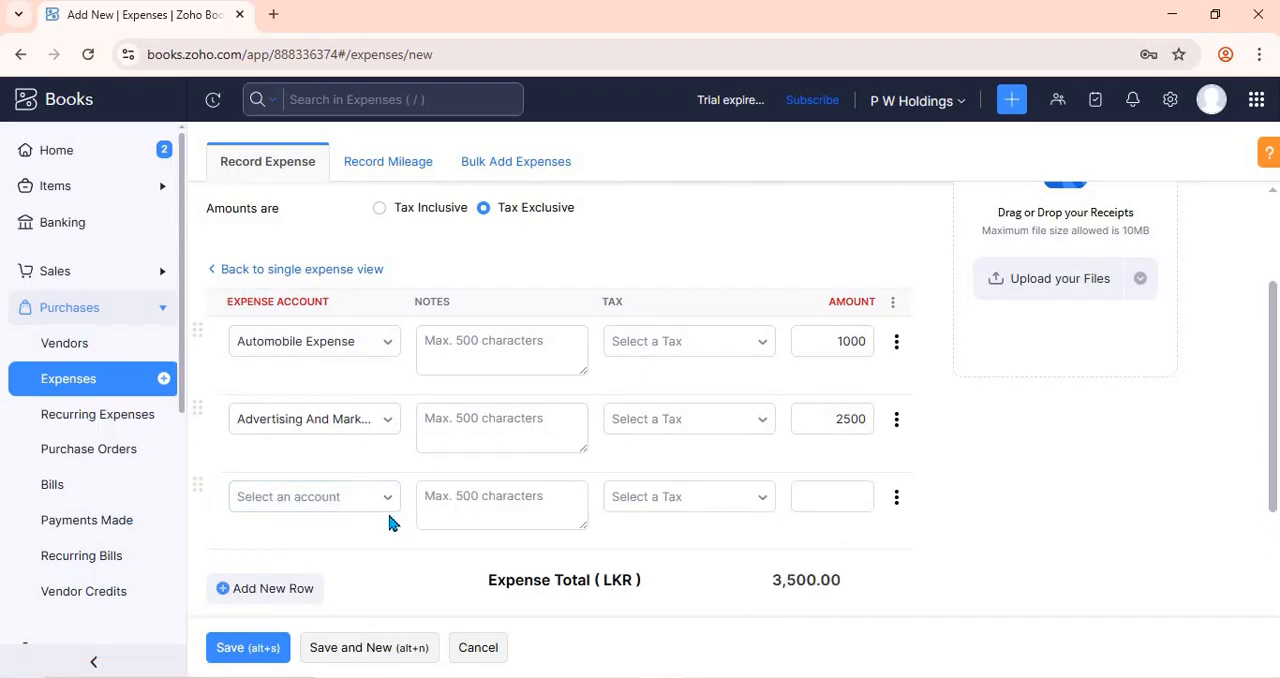
left_click(349, 505)
scroll(347, 362, "down", 3)
left_click(346, 361)
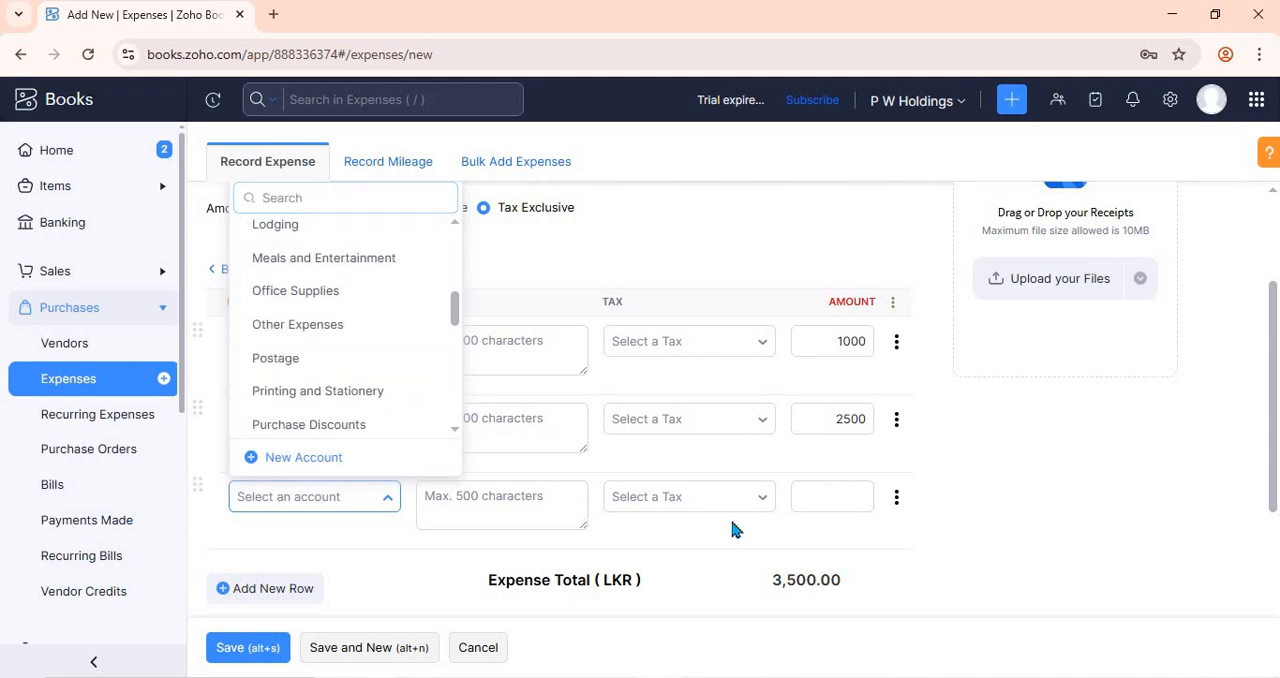
left_click(836, 506)
type("5")
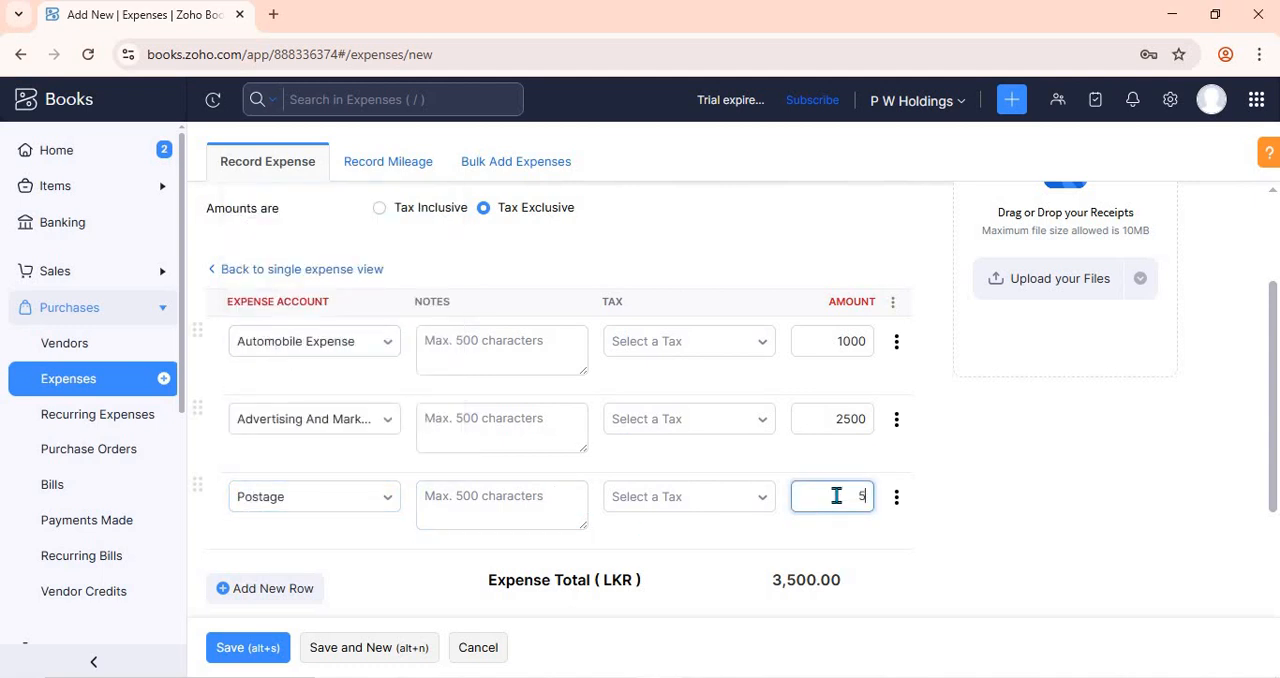
type("00")
left_click(518, 575)
scroll(800, 600, "down", 3)
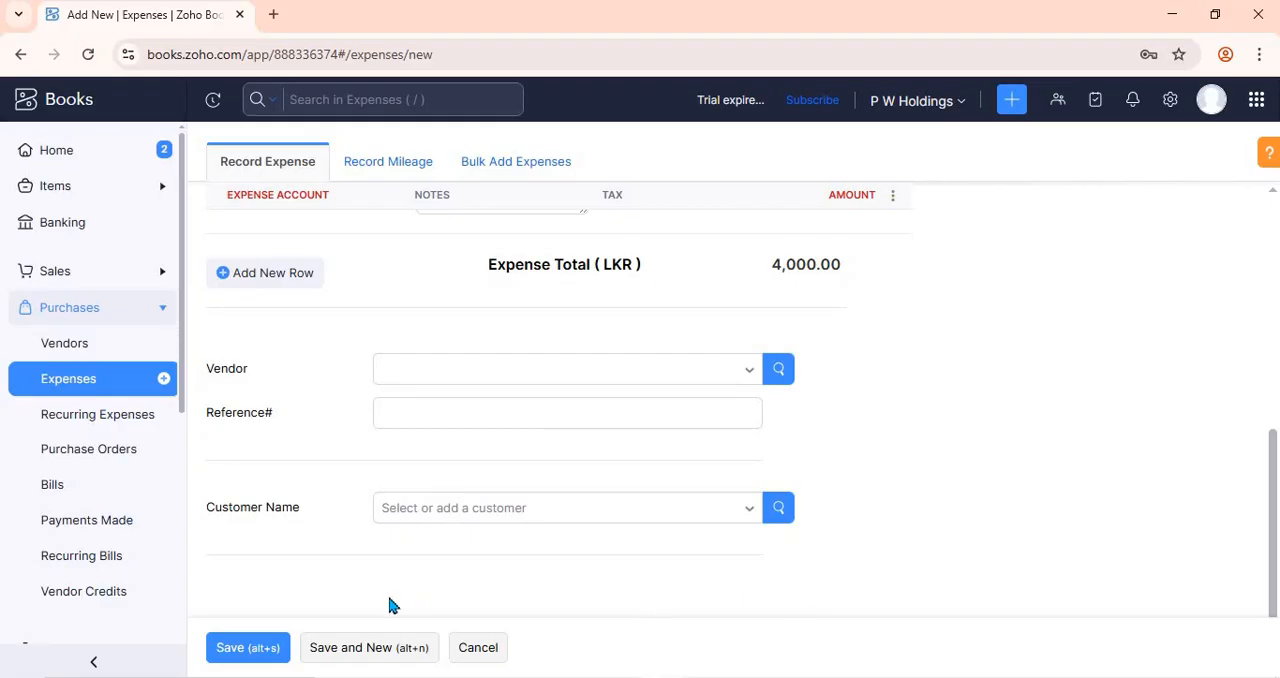
left_click(252, 648)
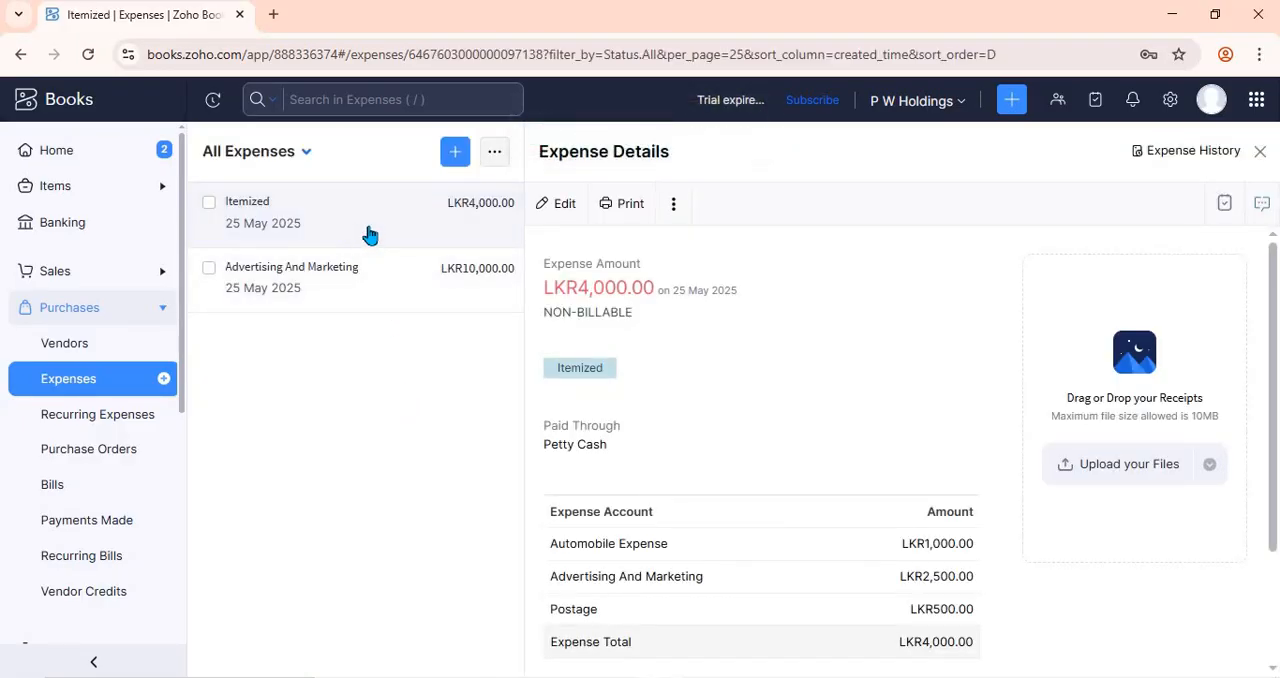
- Open the saved itemized expense for editing, look through its fields and cancel without changes
left_click(565, 210)
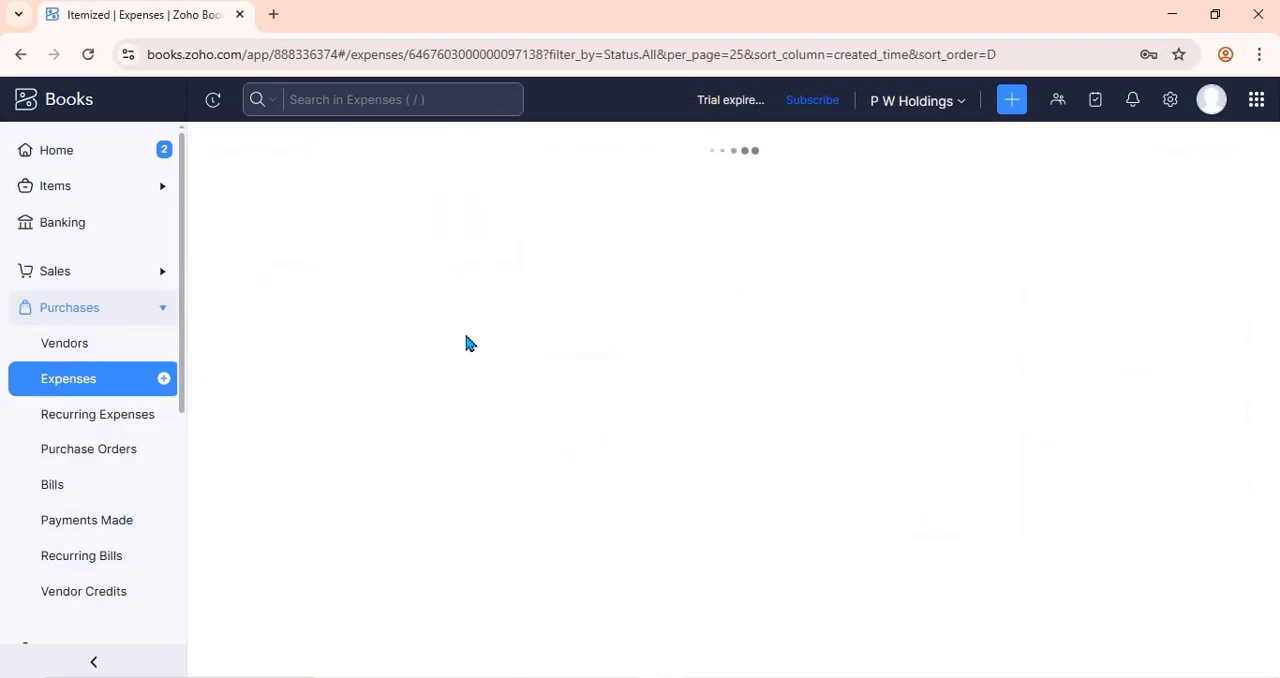
scroll(450, 360, "down", 5)
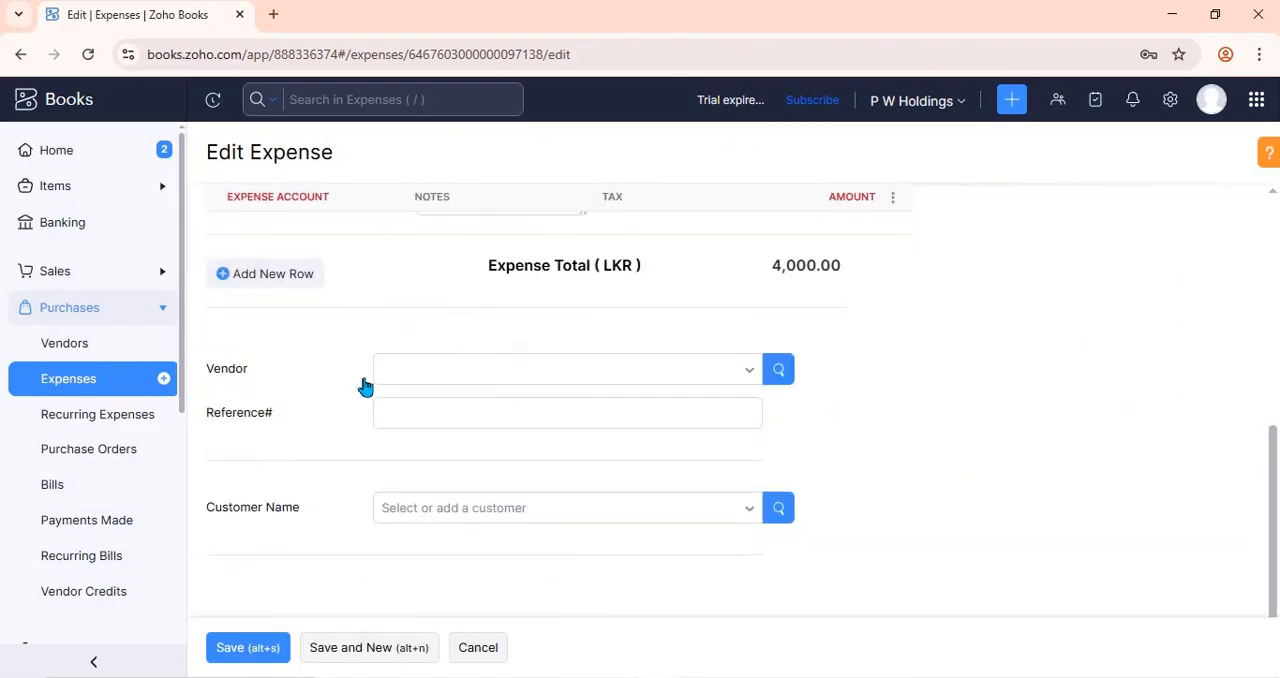
left_click(440, 422)
left_click(466, 650)
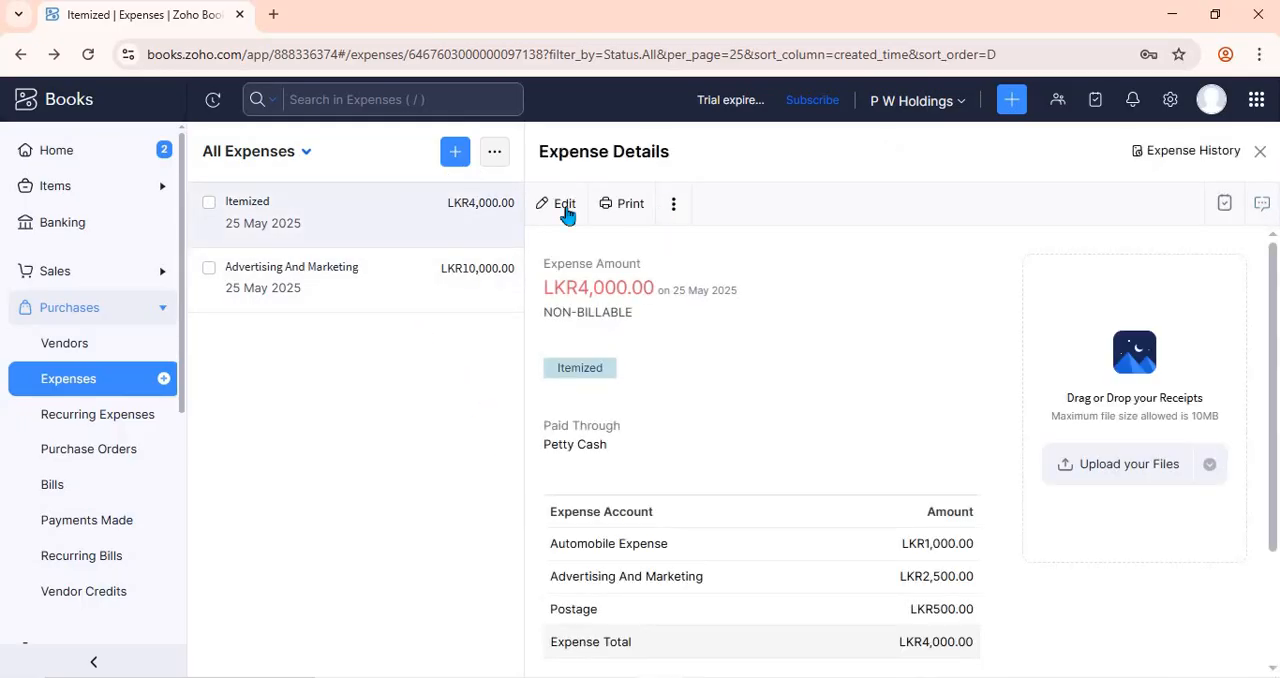
- Look at the mileage and bulk-add options for new expenses and return to the expenses list
left_click(455, 152)
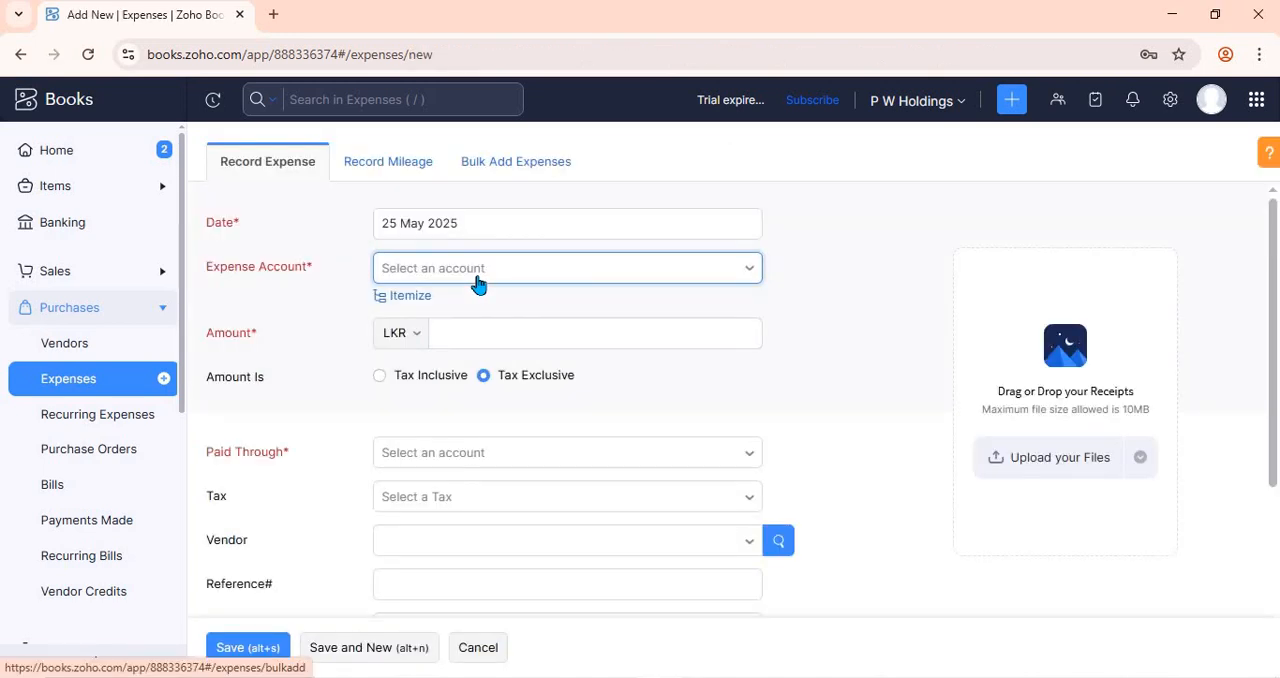
left_click(390, 170)
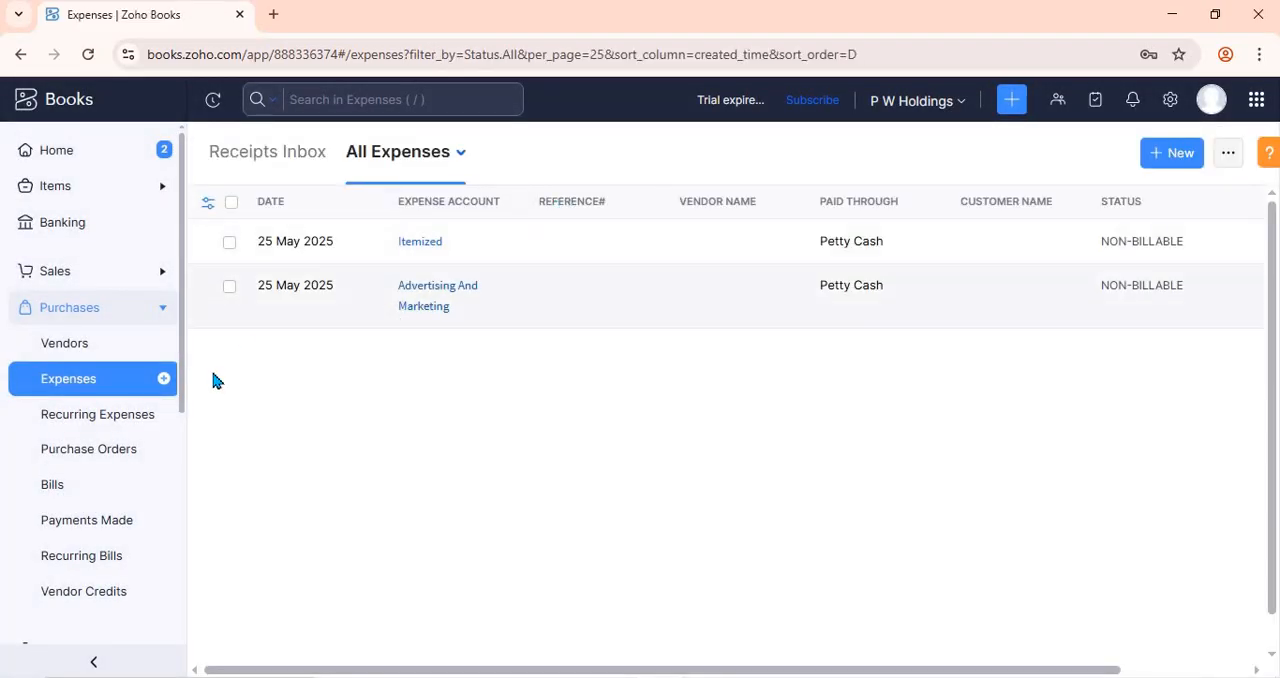
left_click(162, 382)
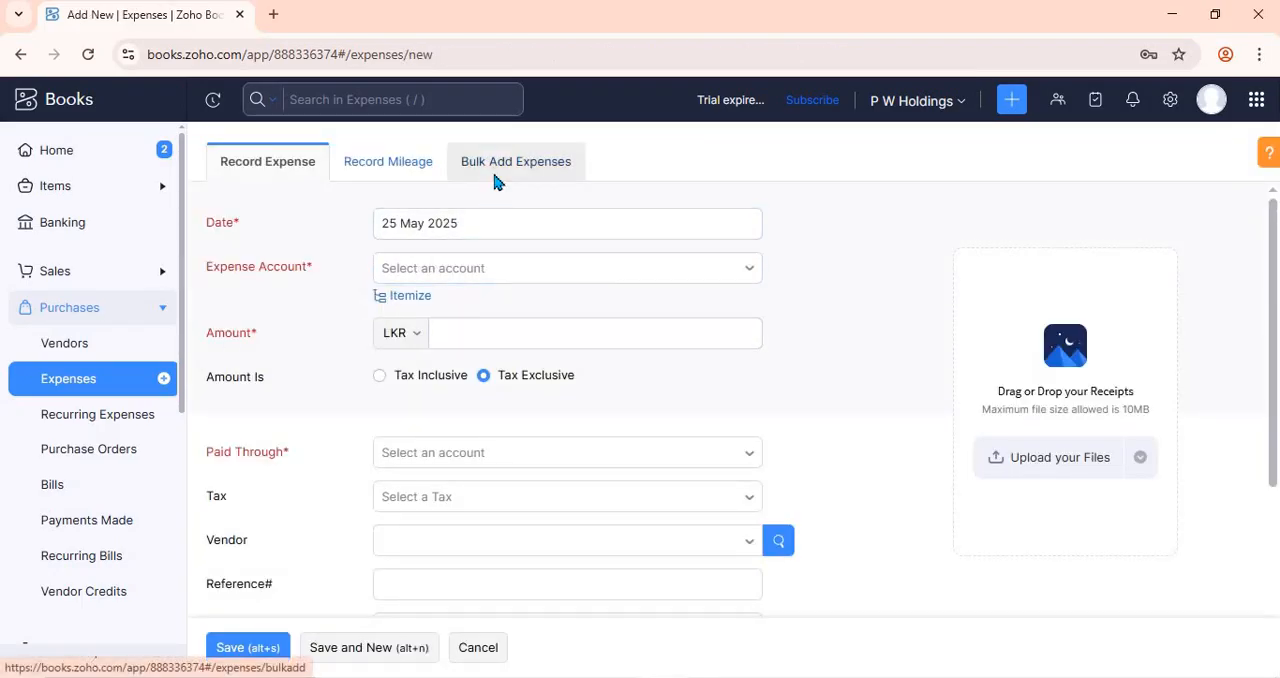
left_click(495, 180)
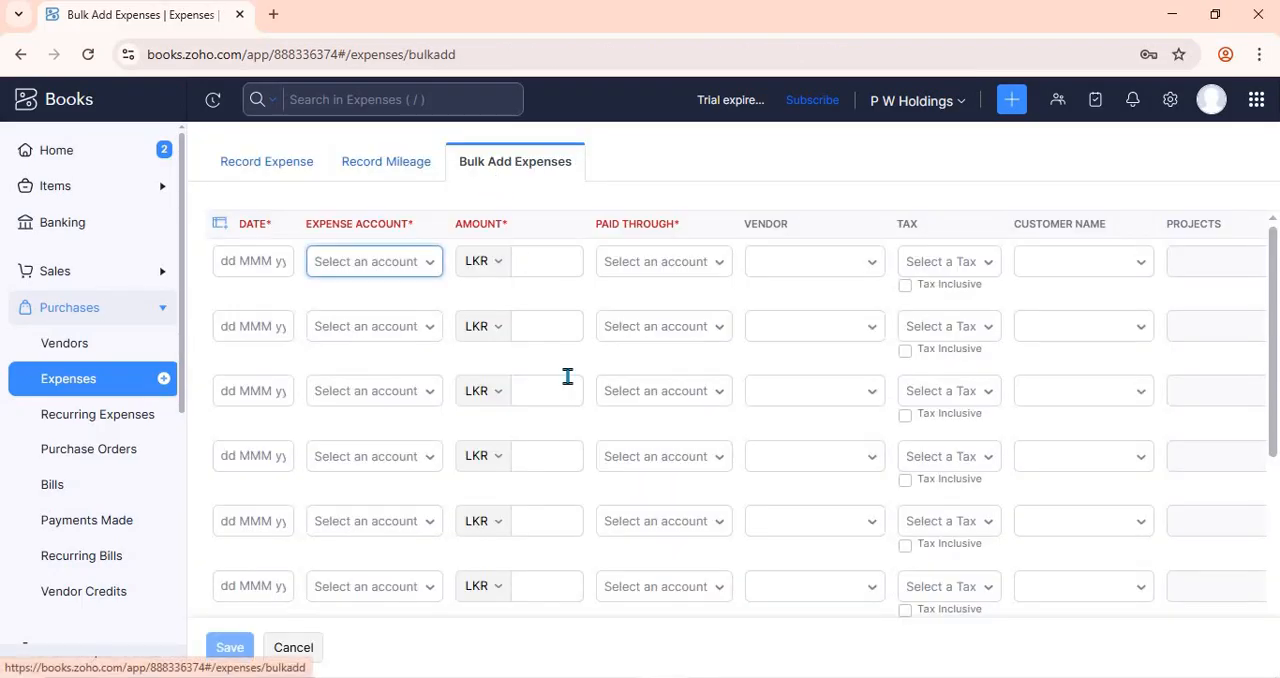
left_click(146, 381)
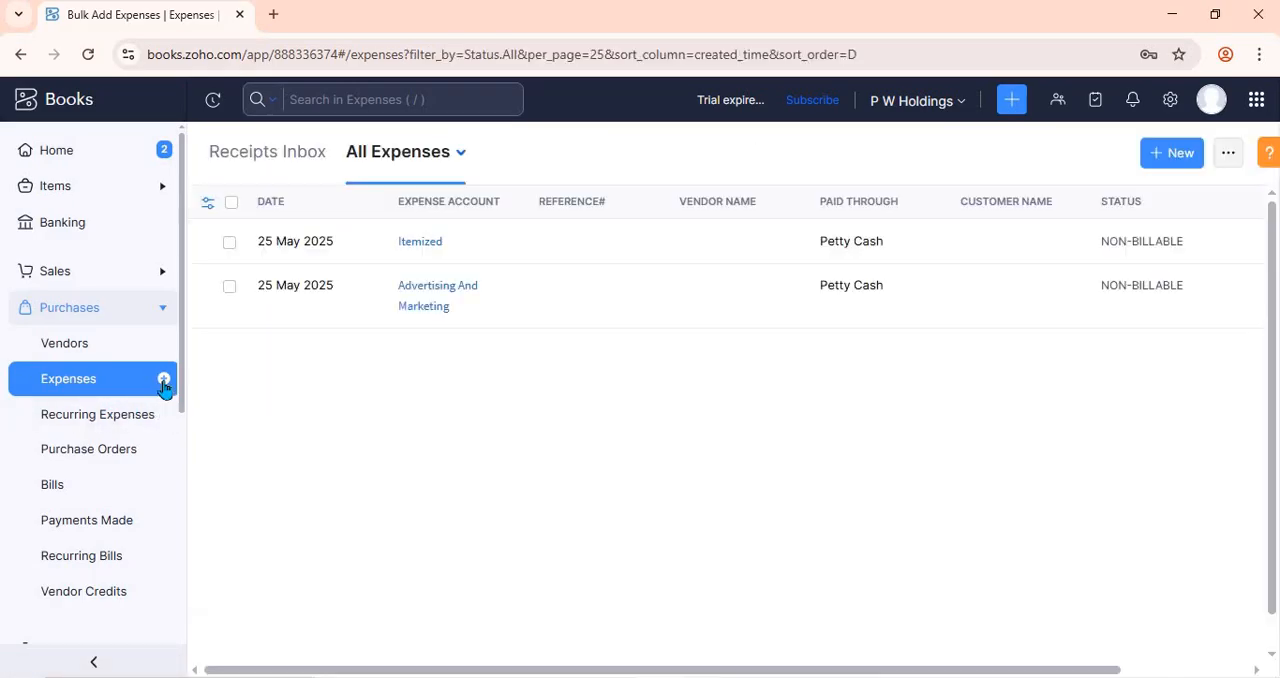
- Start a new expense and compare the fields of the single expense form with those of the bulk-add form
left_click(163, 378)
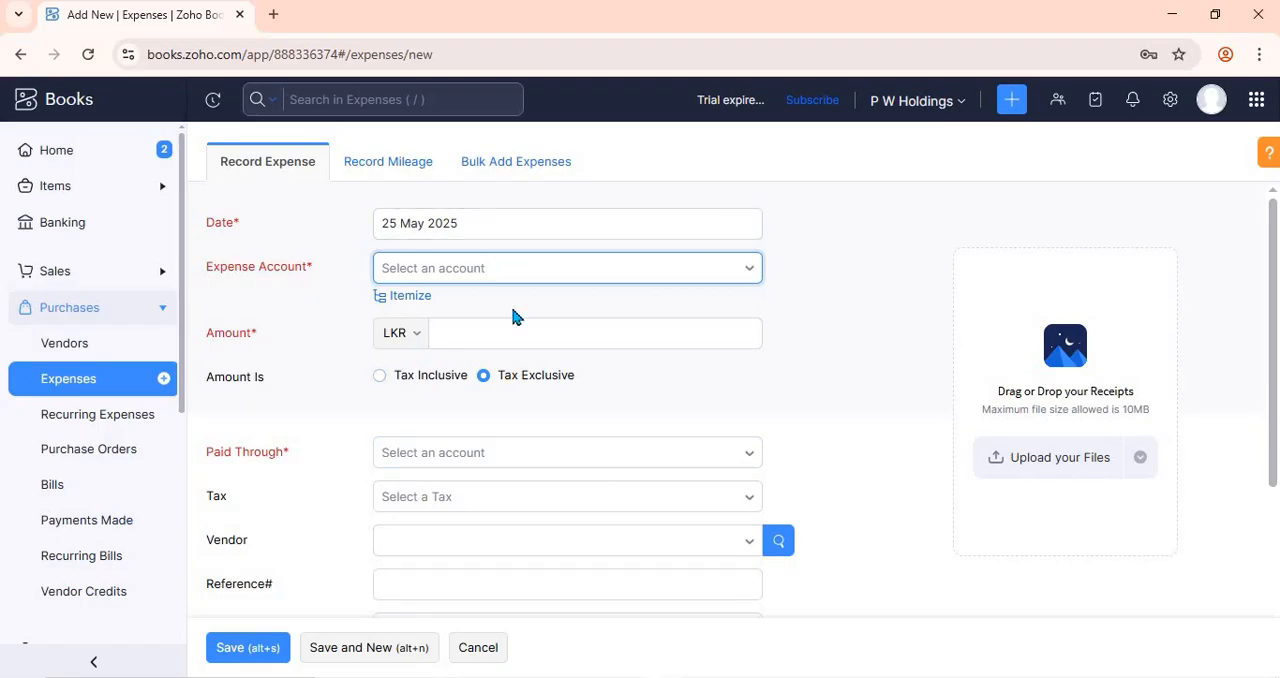
scroll(310, 520, "down", 3)
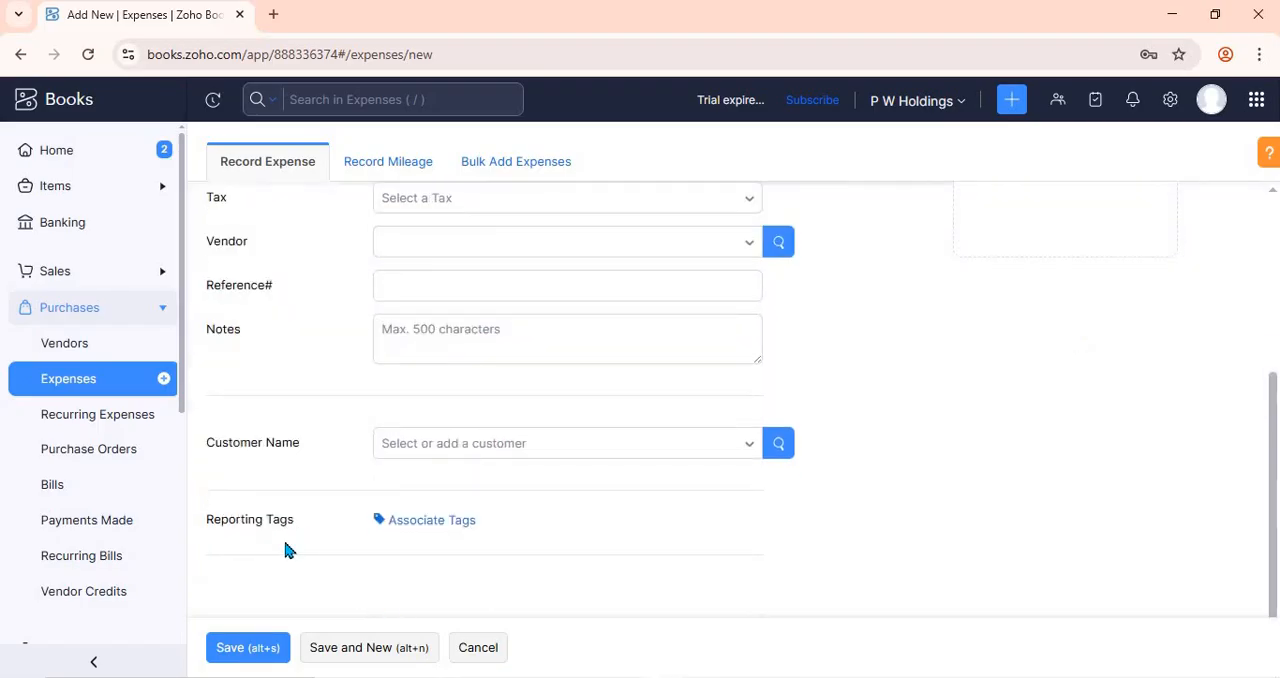
scroll(530, 205, "up", 3)
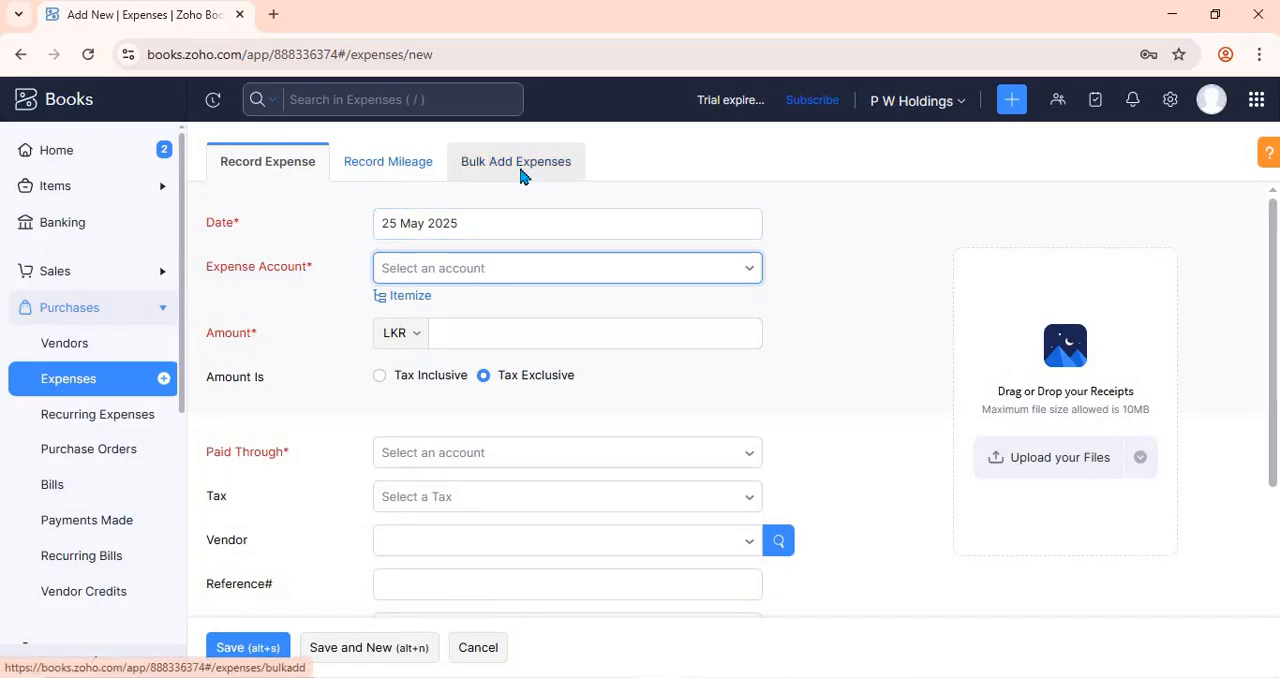
left_click(517, 166)
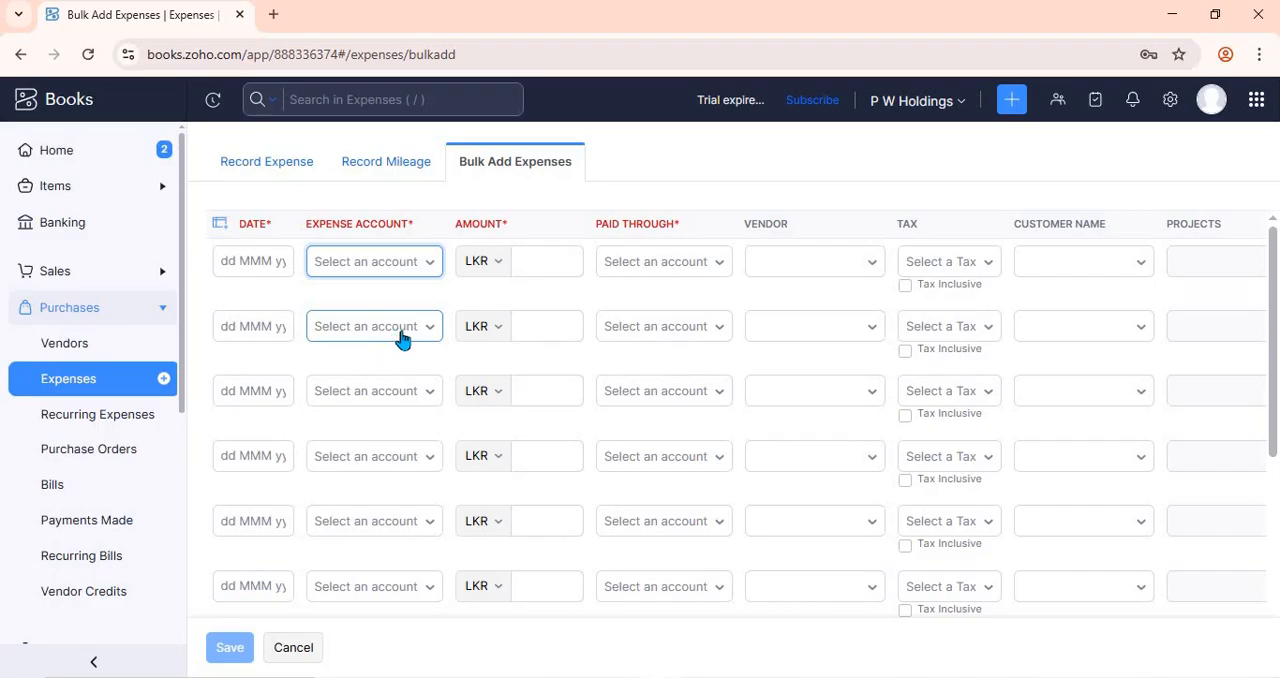
left_click(277, 177)
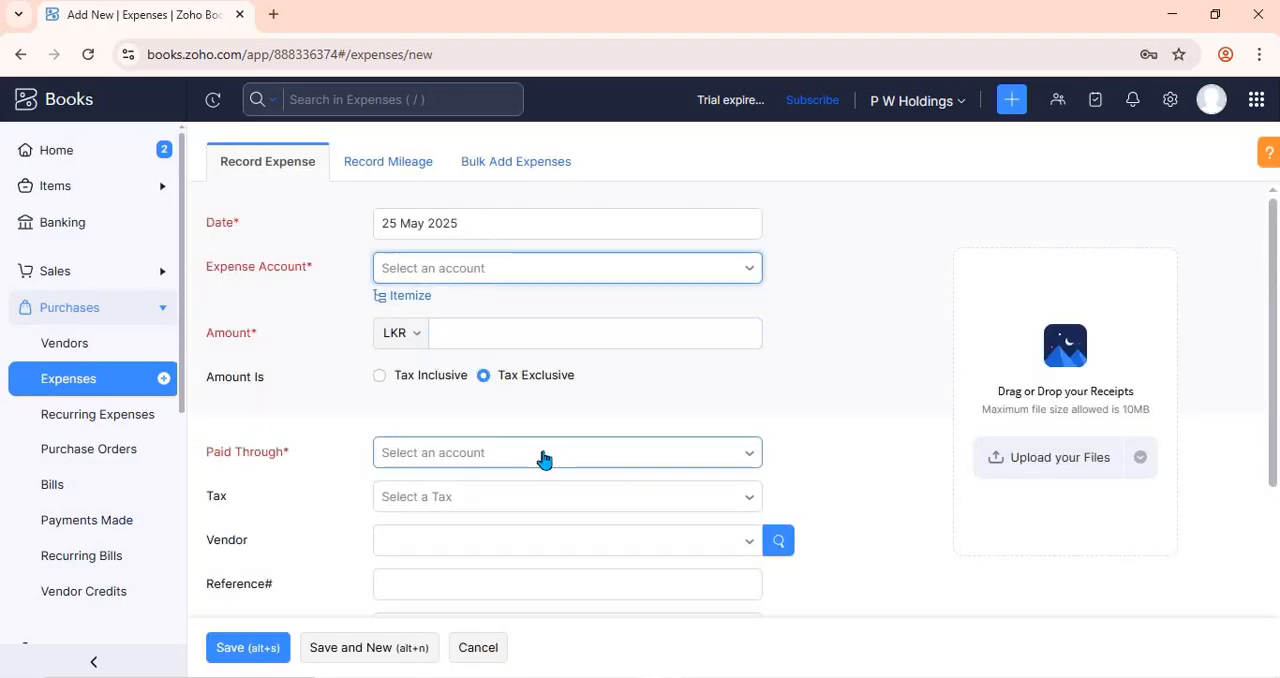
left_click(492, 174)
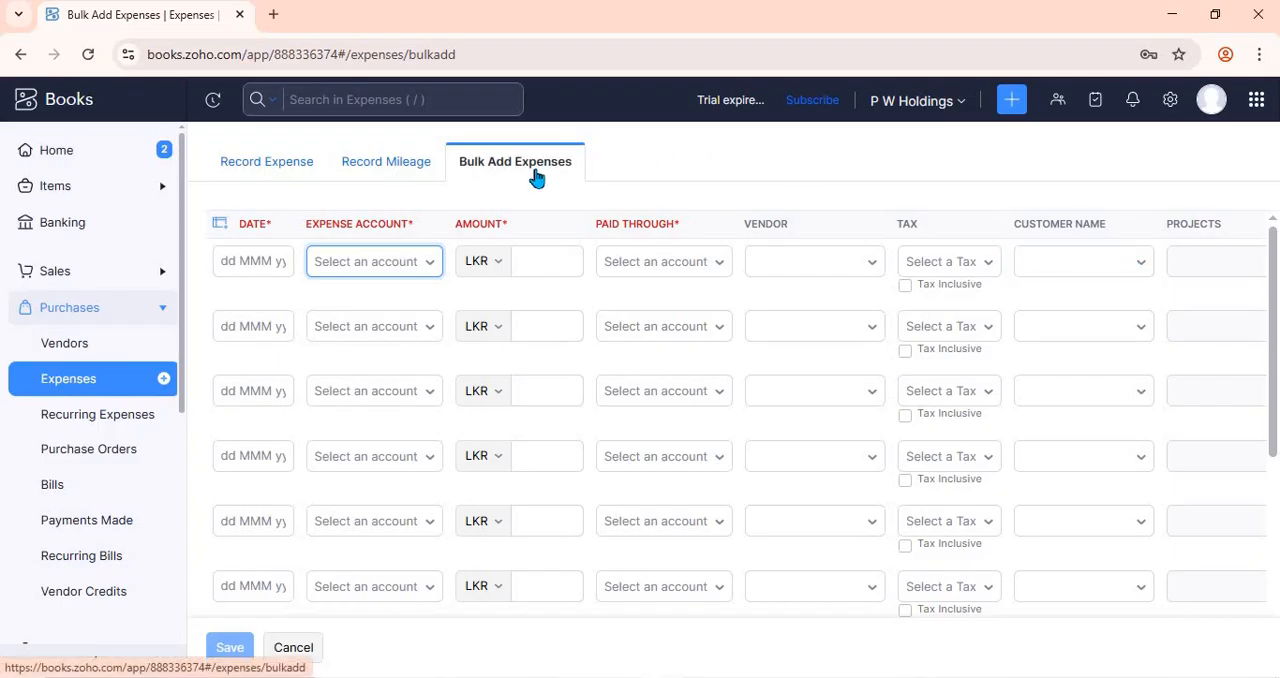
left_click(243, 165)
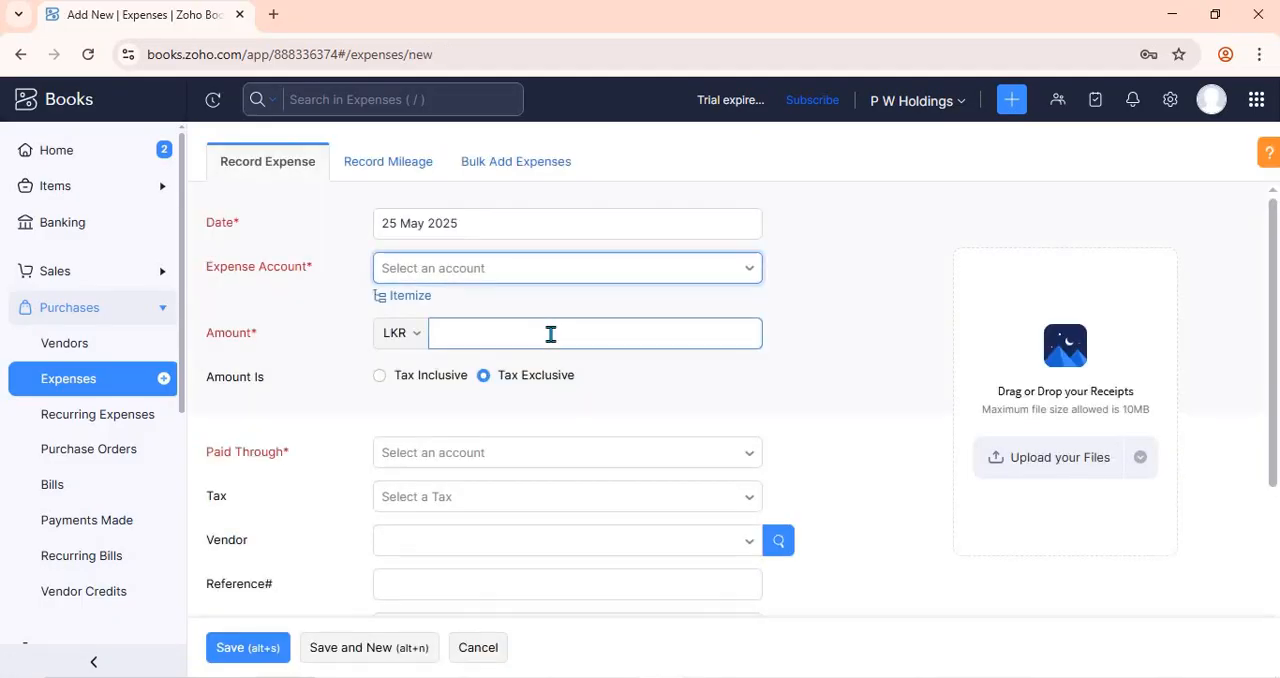
left_click(477, 648)
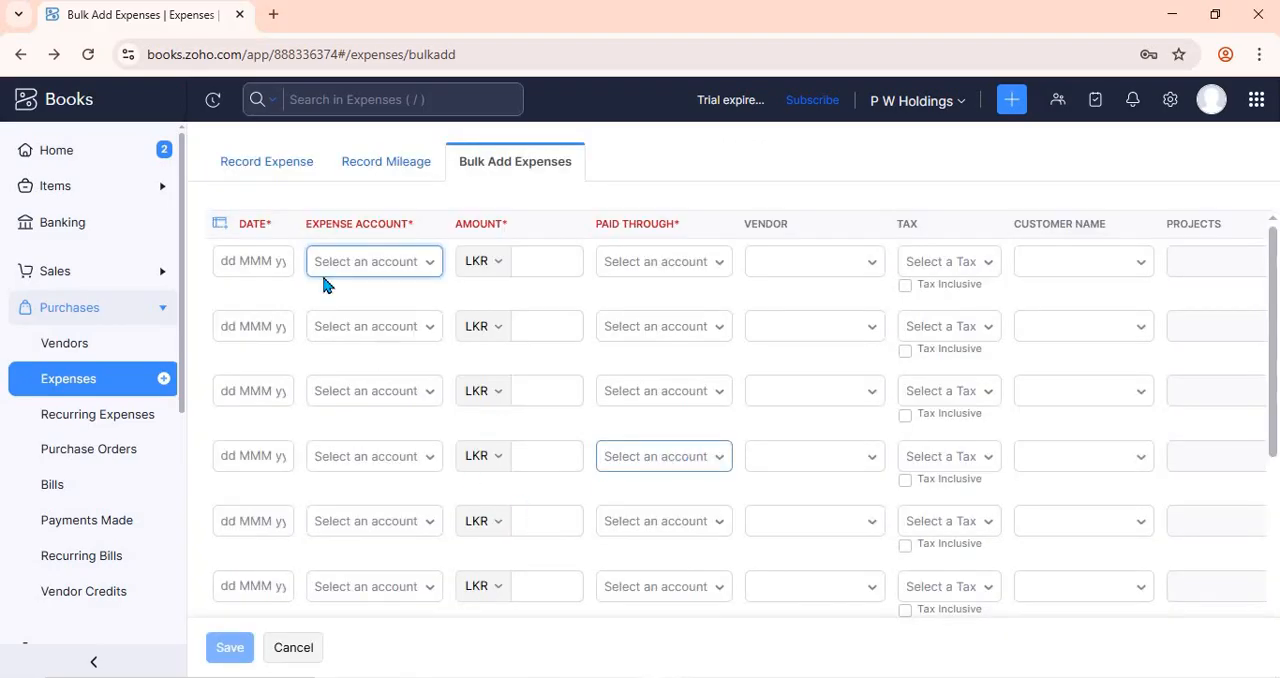
left_click(268, 165)
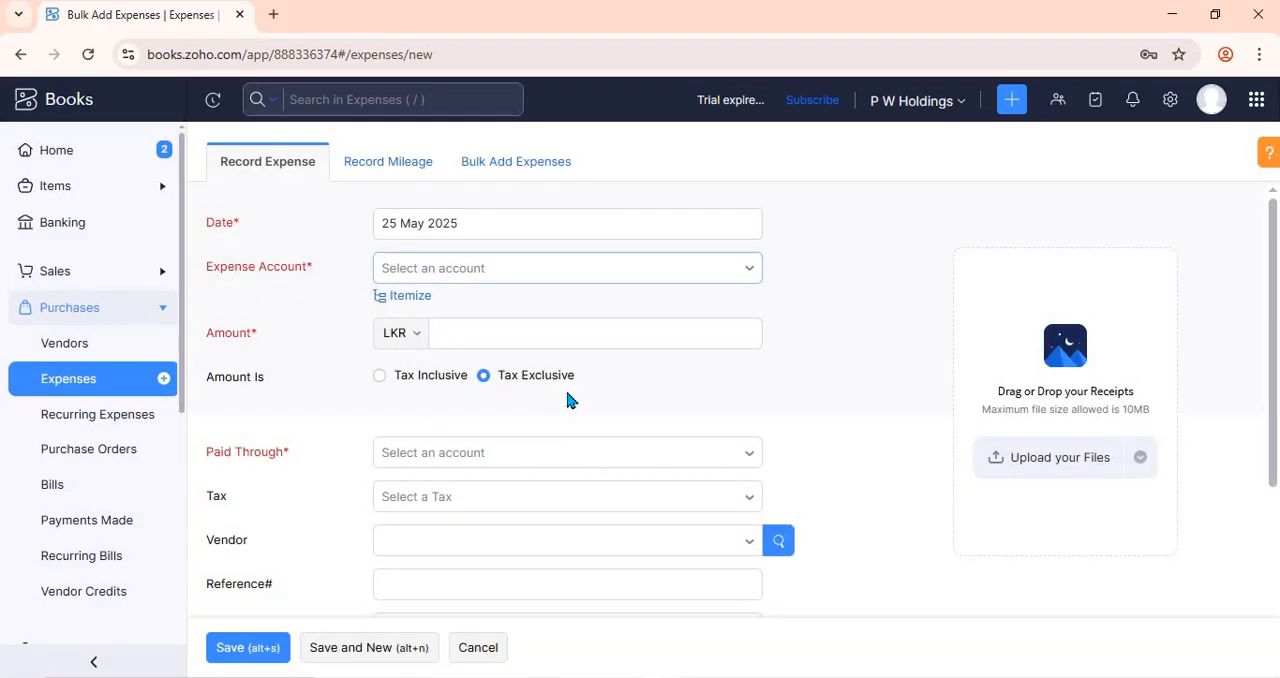
- Cancel out of the bulk-add form and try to save the blank single expense
left_click(486, 647)
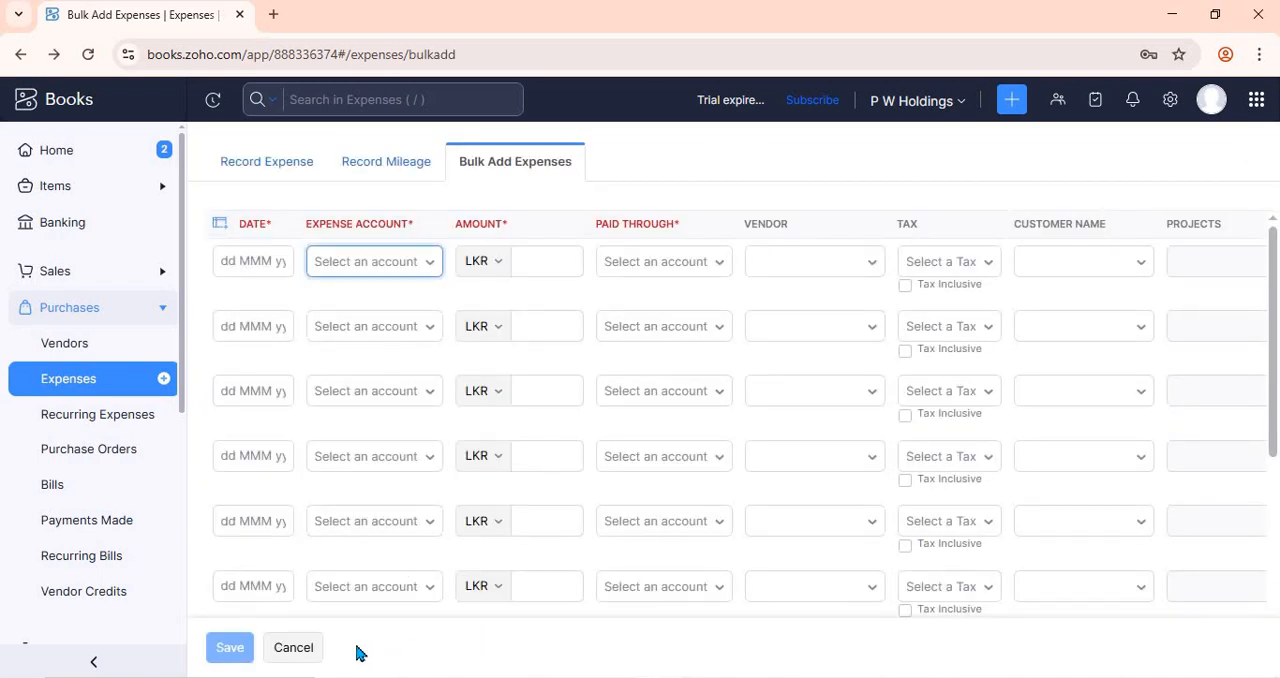
left_click(305, 648)
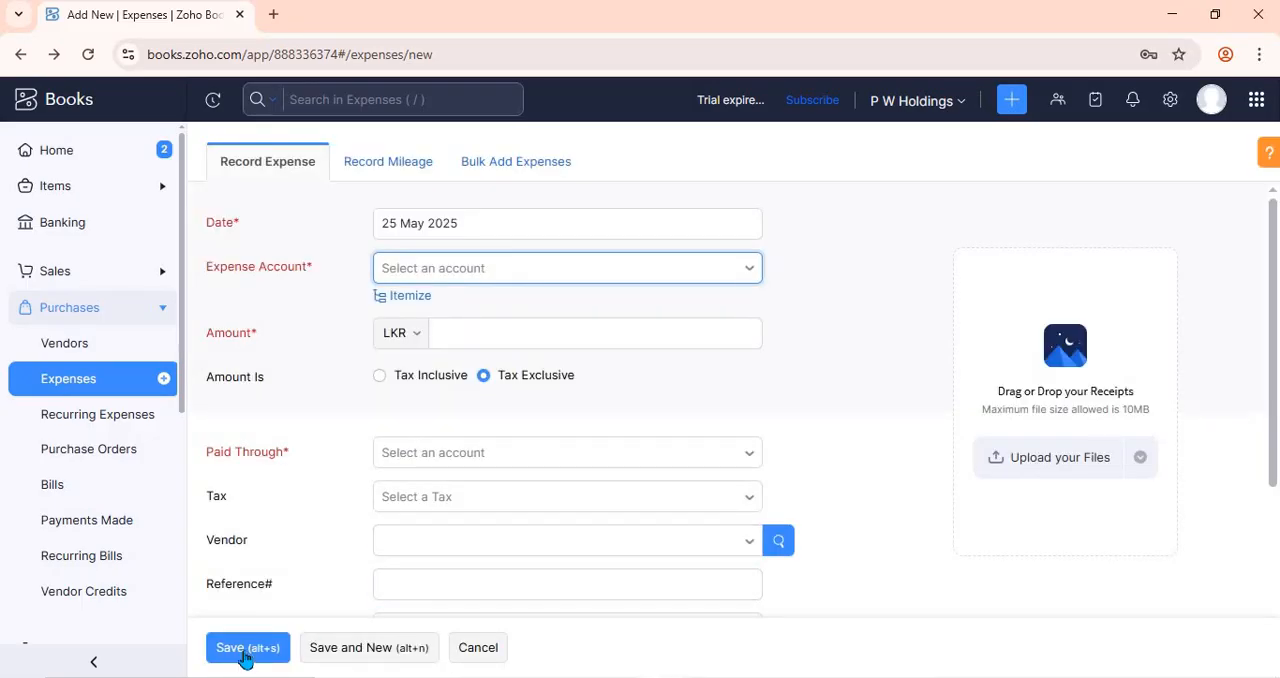
left_click(245, 650)
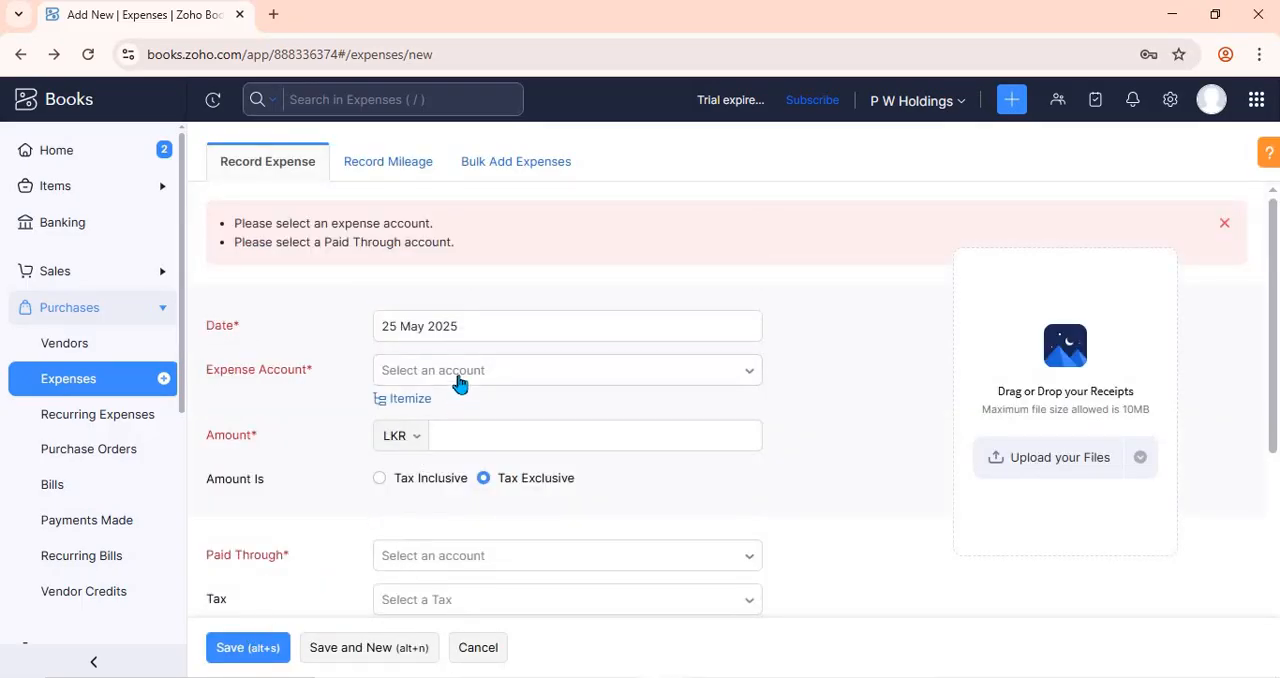
- Set the new expense's account to Advertising And Marketing and its amount to 500 LKR
left_click(458, 375)
left_click(482, 531)
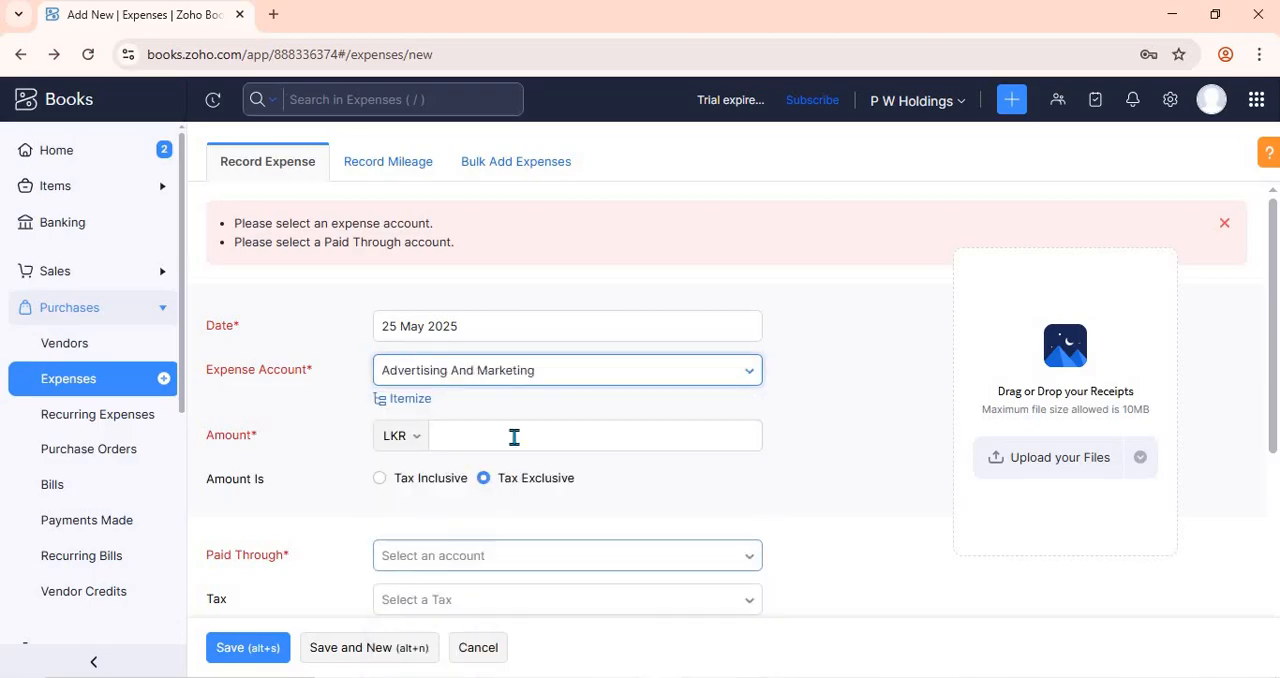
left_click(515, 436)
type("5")
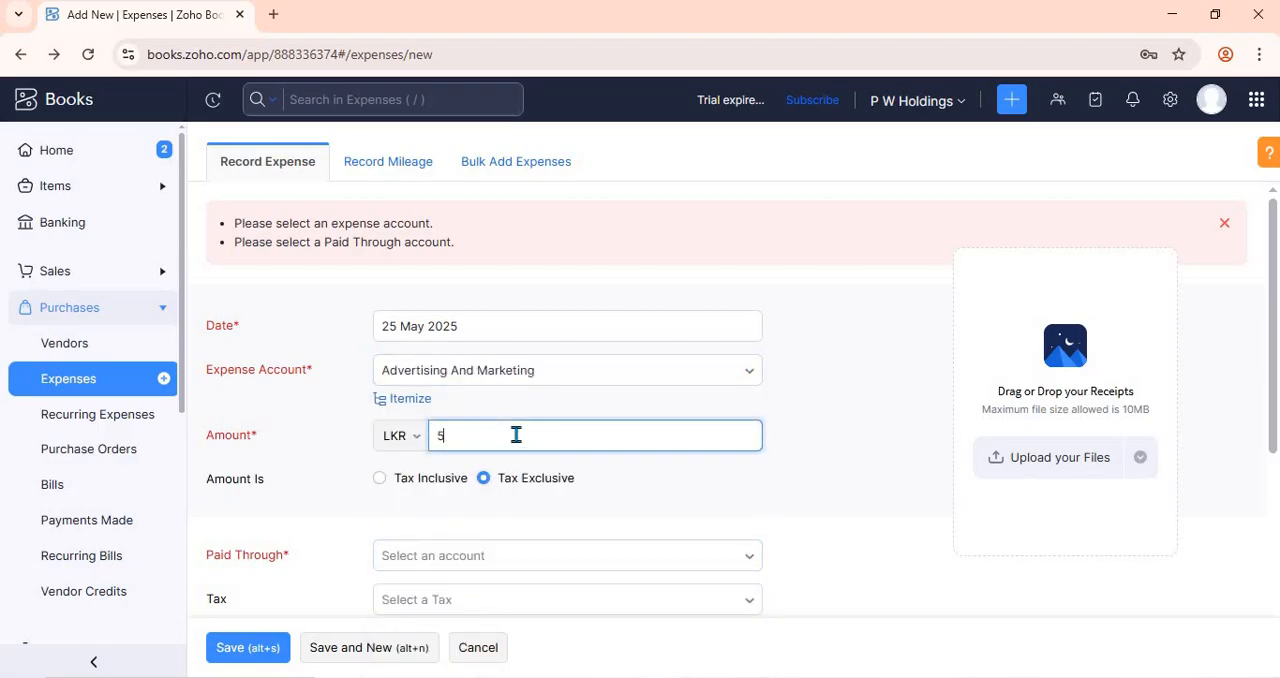
type("00")
- Set the expense as paid through Petty Cash and save it
scroll(491, 251, "down", 4)
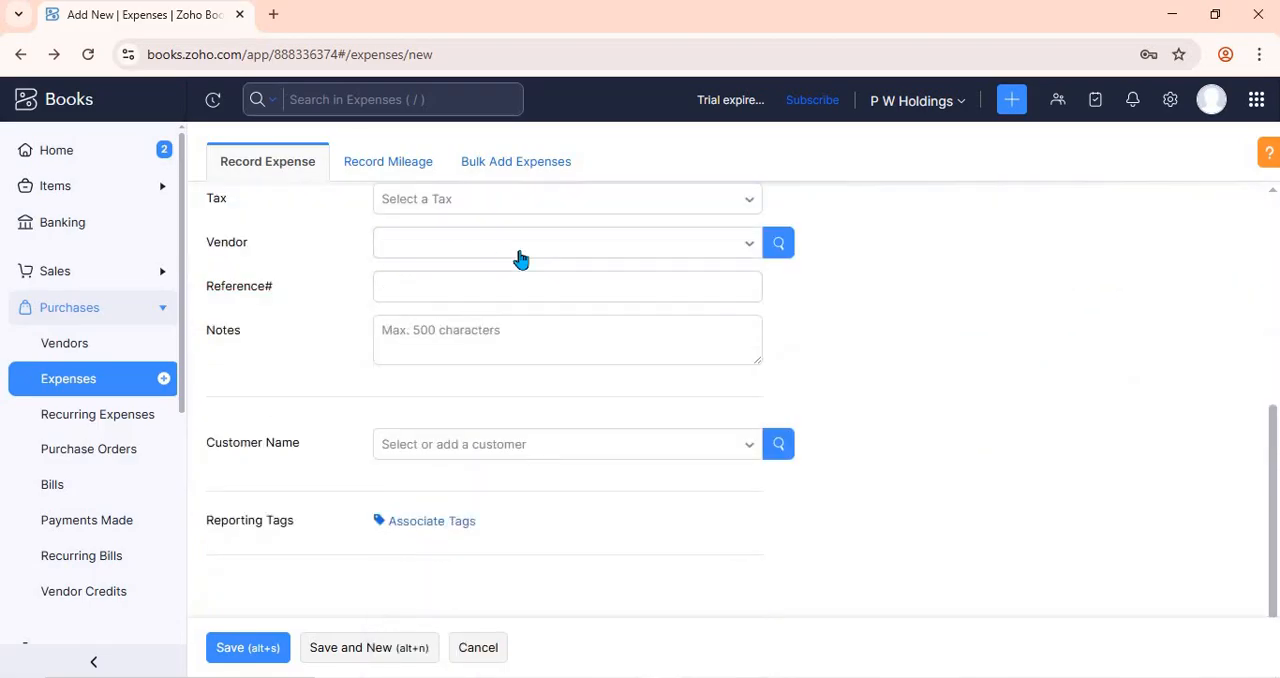
scroll(466, 386, "up", 4)
left_click(500, 557)
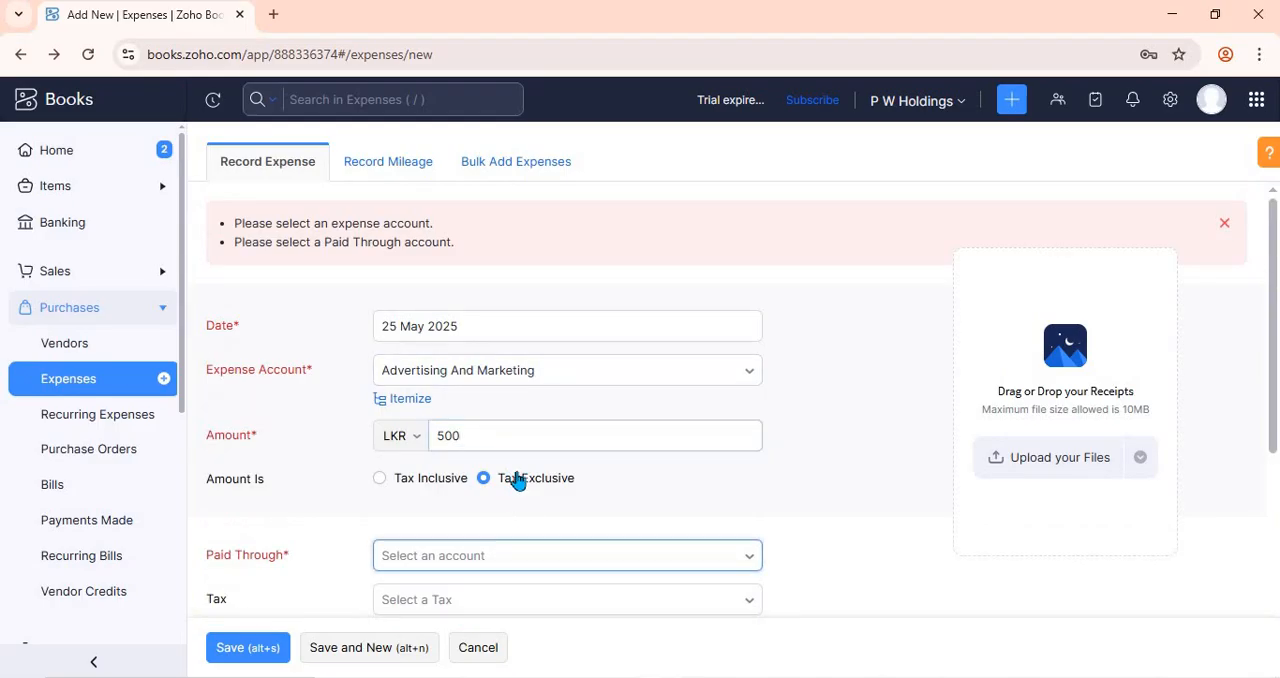
left_click(428, 355)
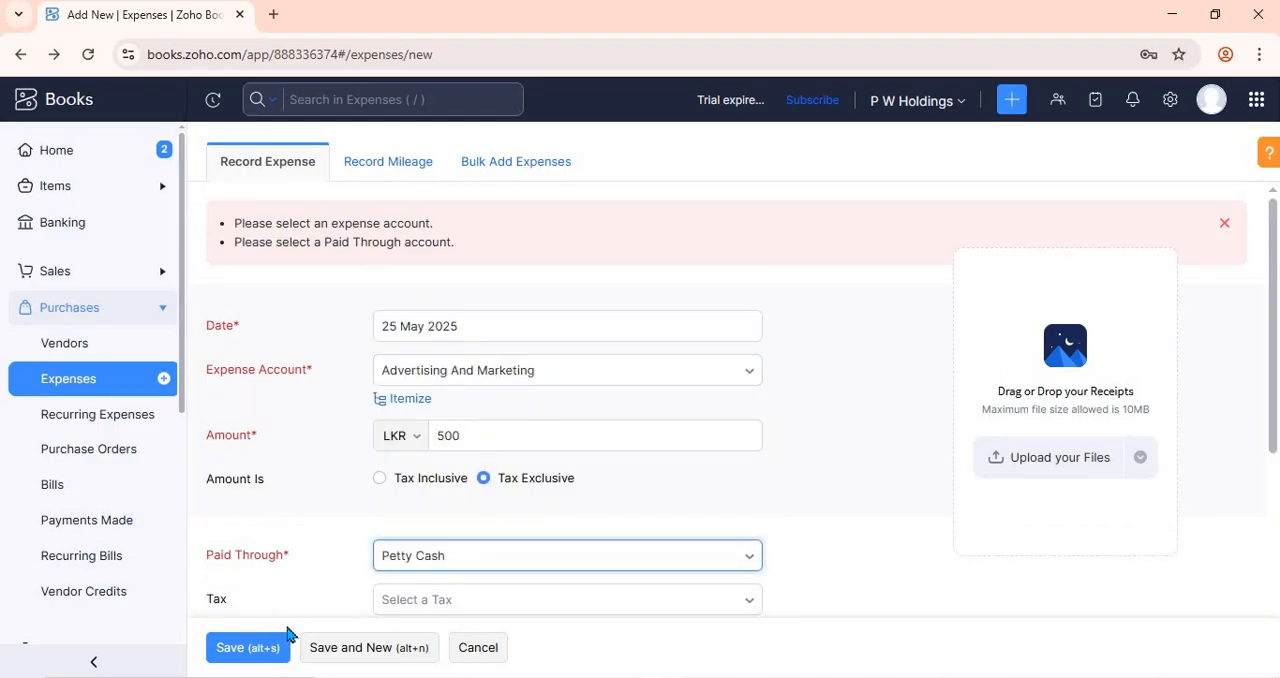
left_click(285, 640)
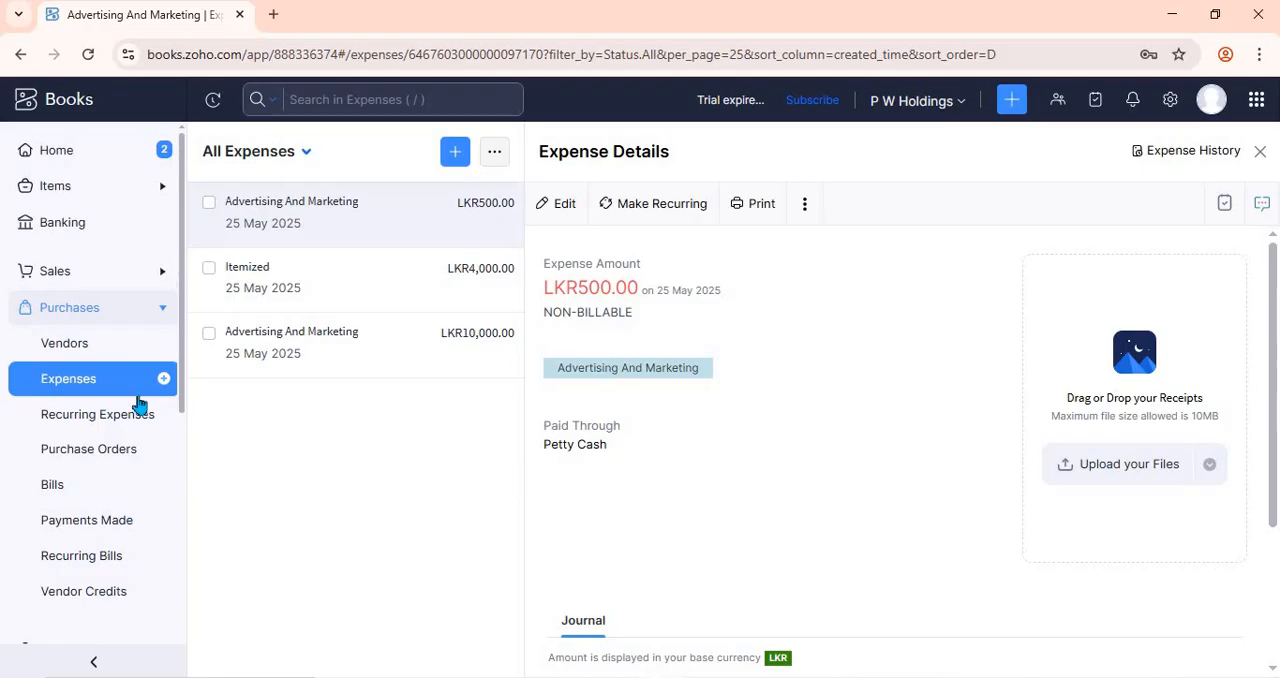
- Look at the Payments Made page and the list of all expenses, switching between the two
left_click(116, 537)
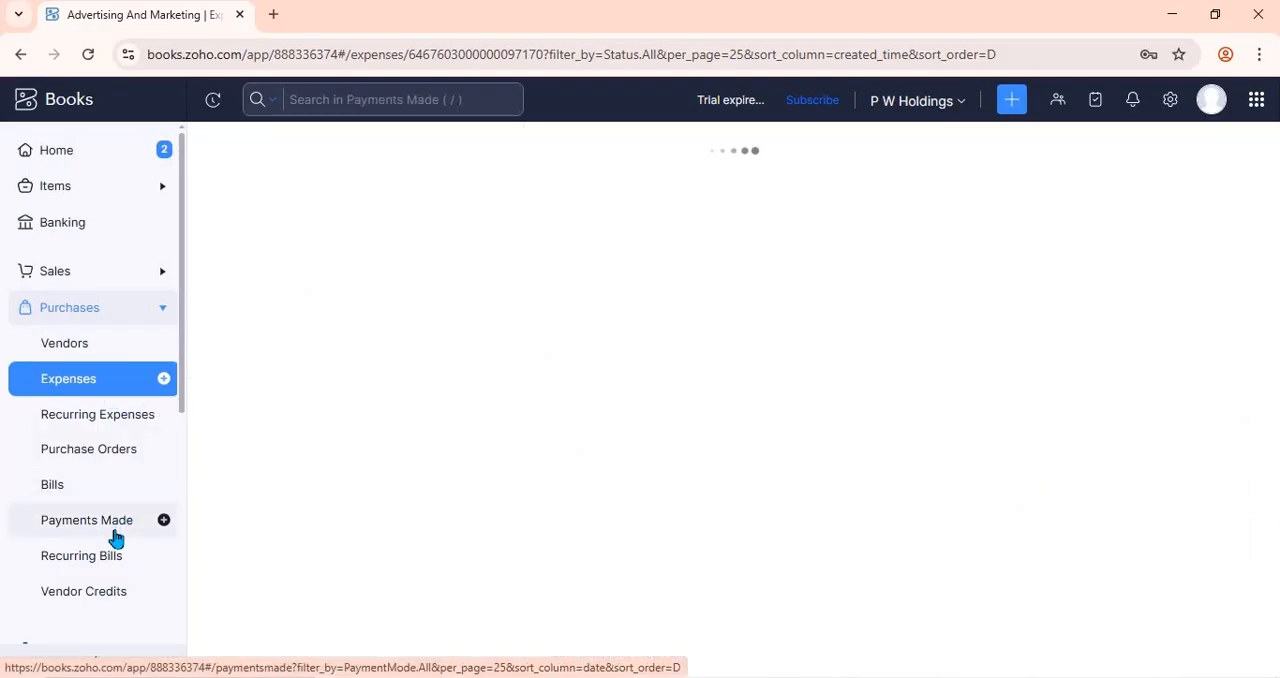
left_click(99, 393)
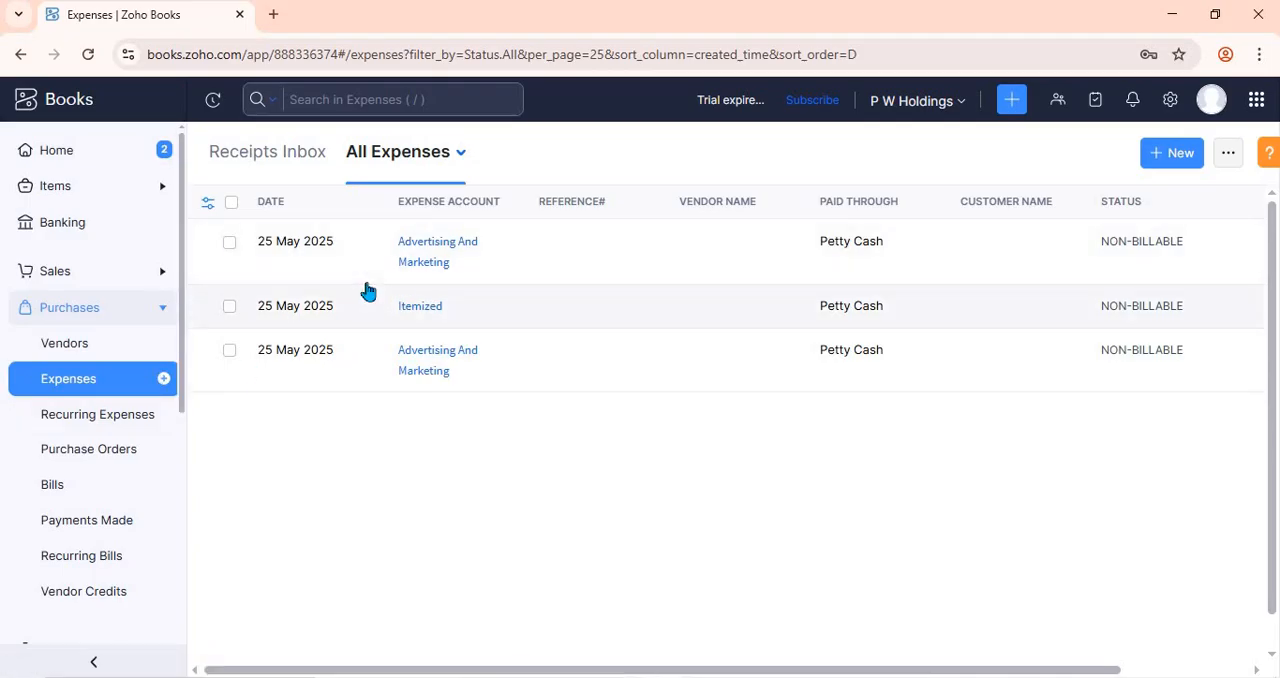
left_click(103, 527)
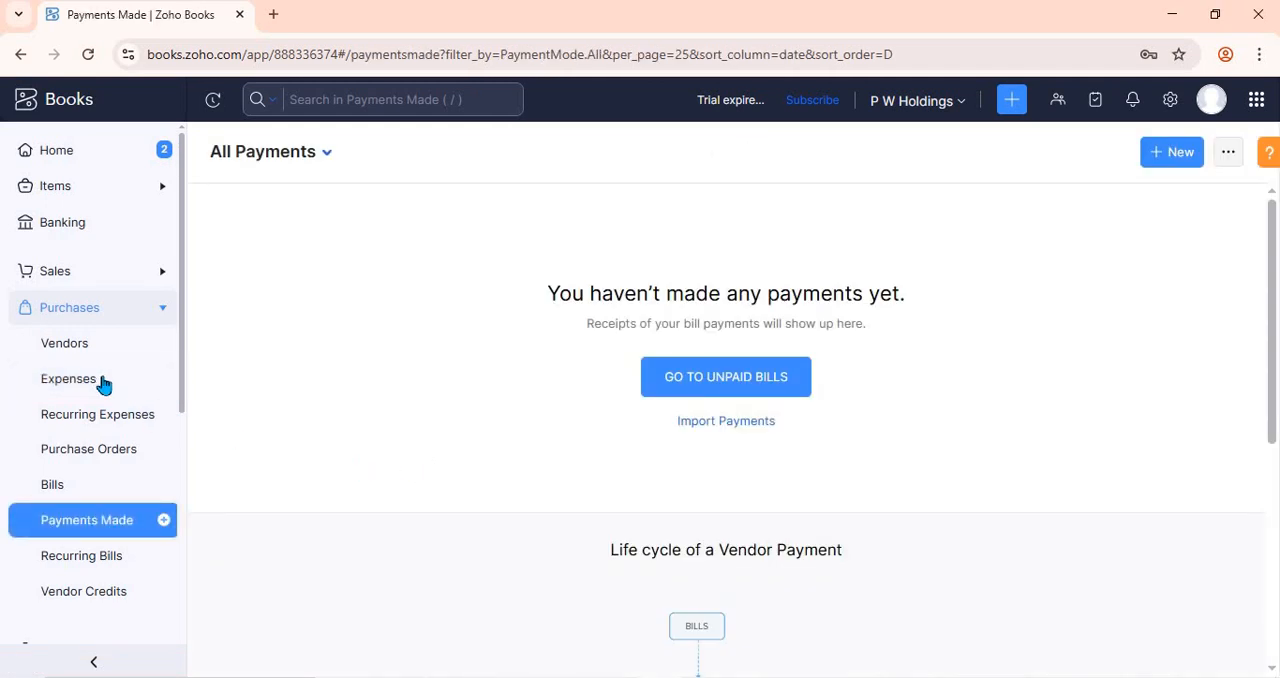
left_click(101, 383)
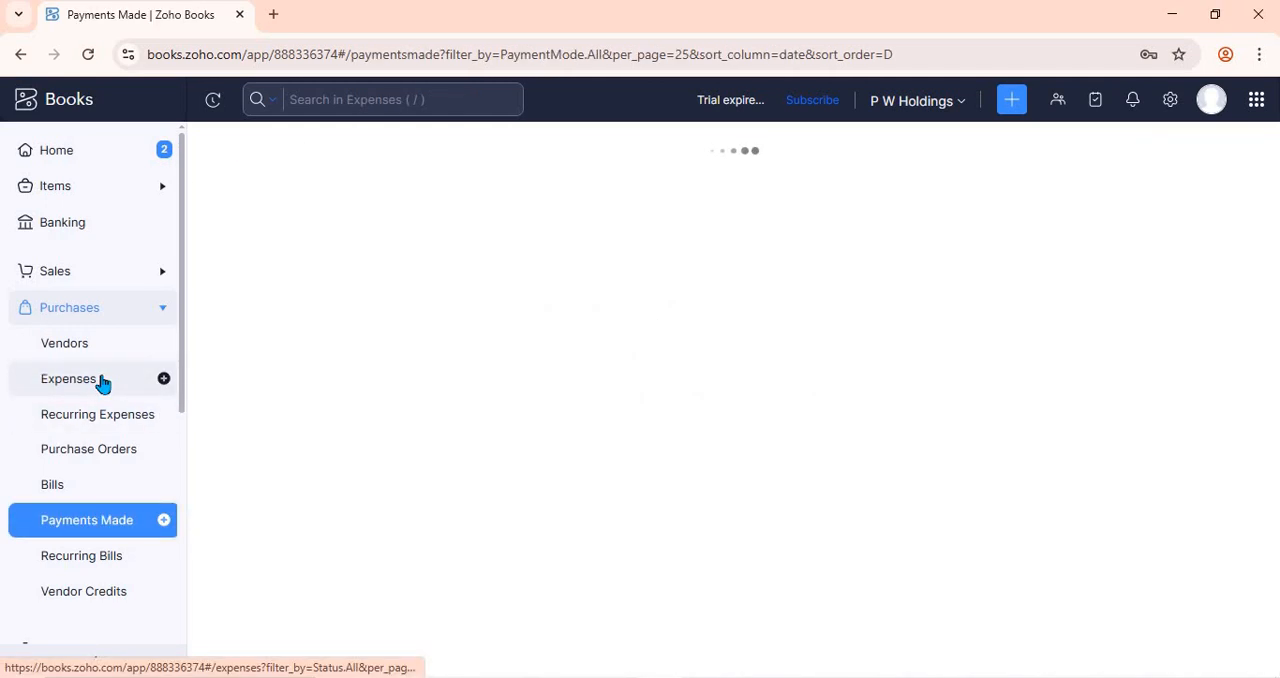